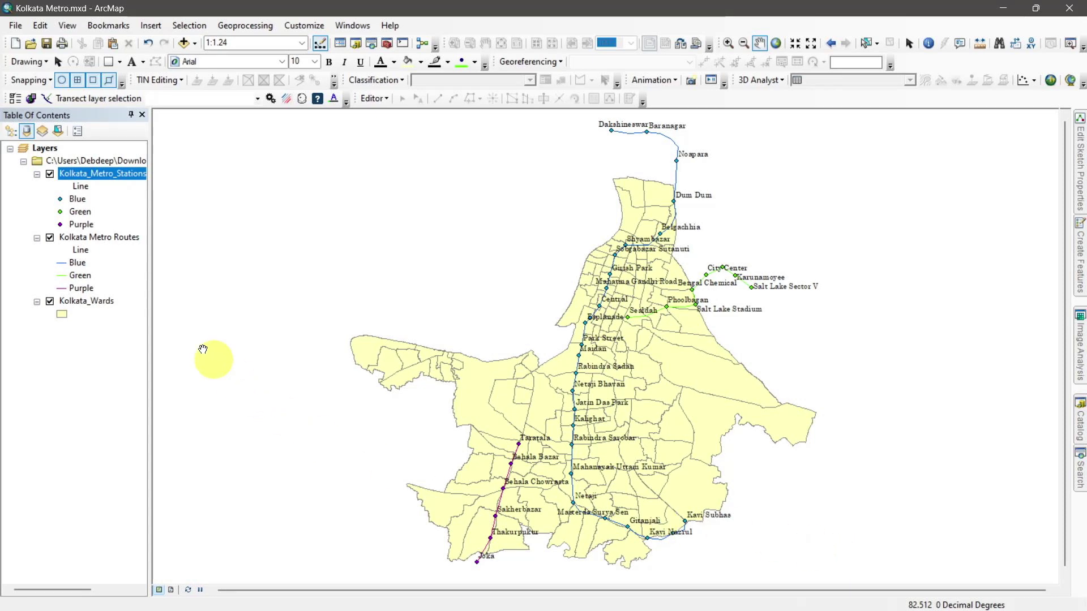
Step: Open the Kolkata_Metro_Stations attribute table and add a Double field named Latitude
{"action": "right_click", "coordinate": [88, 179]}
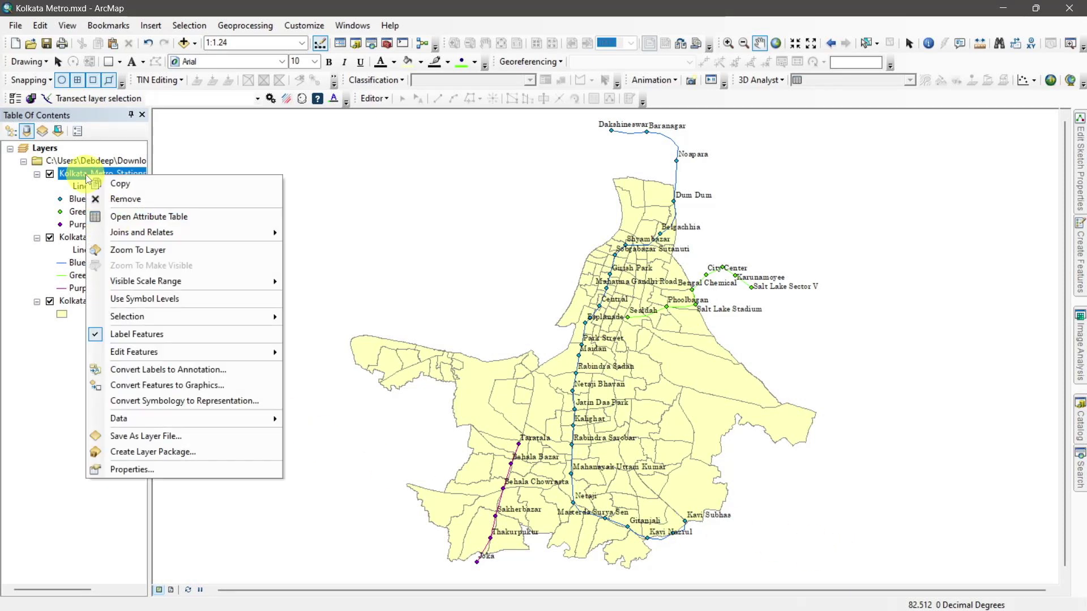
{"action": "left_click", "coordinate": [120, 218]}
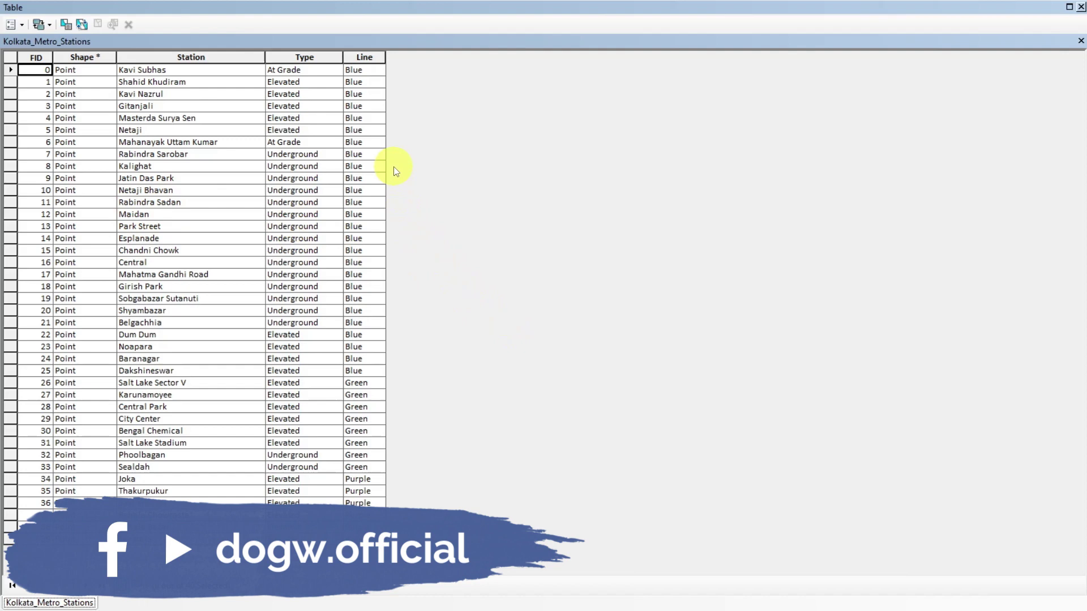
{"action": "left_click", "coordinate": [22, 25]}
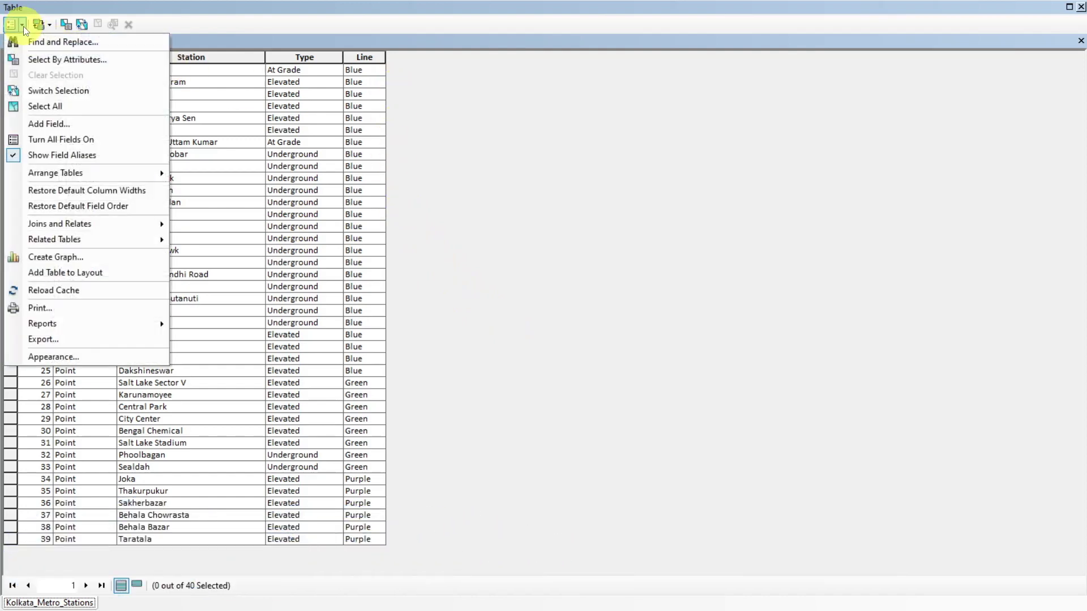
{"action": "left_click", "coordinate": [36, 123]}
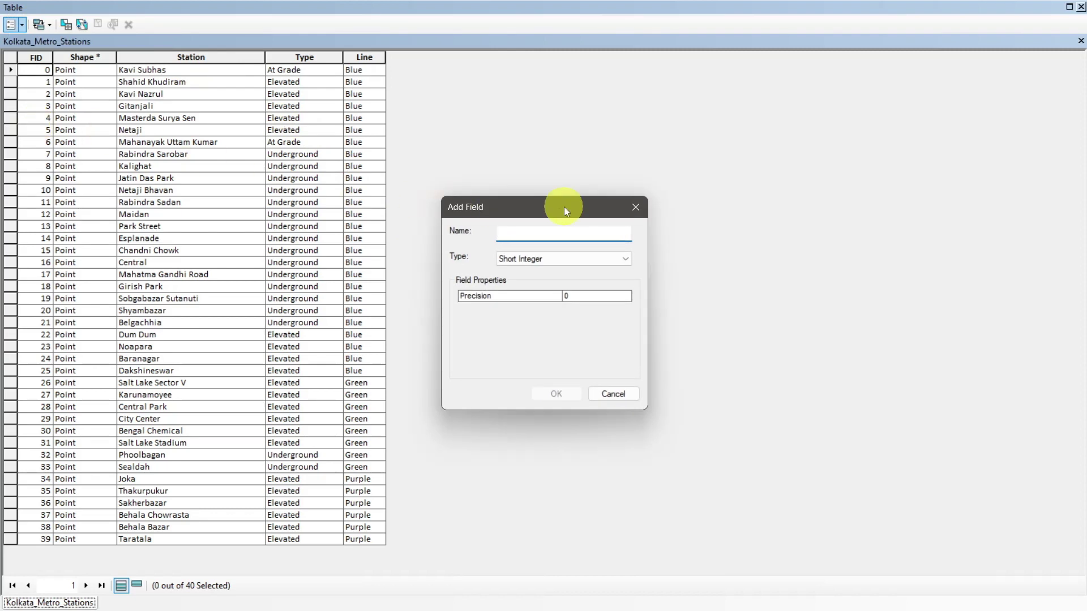
{"action": "type", "text": "Latitude"}
{"action": "left_click", "coordinate": [579, 262]}
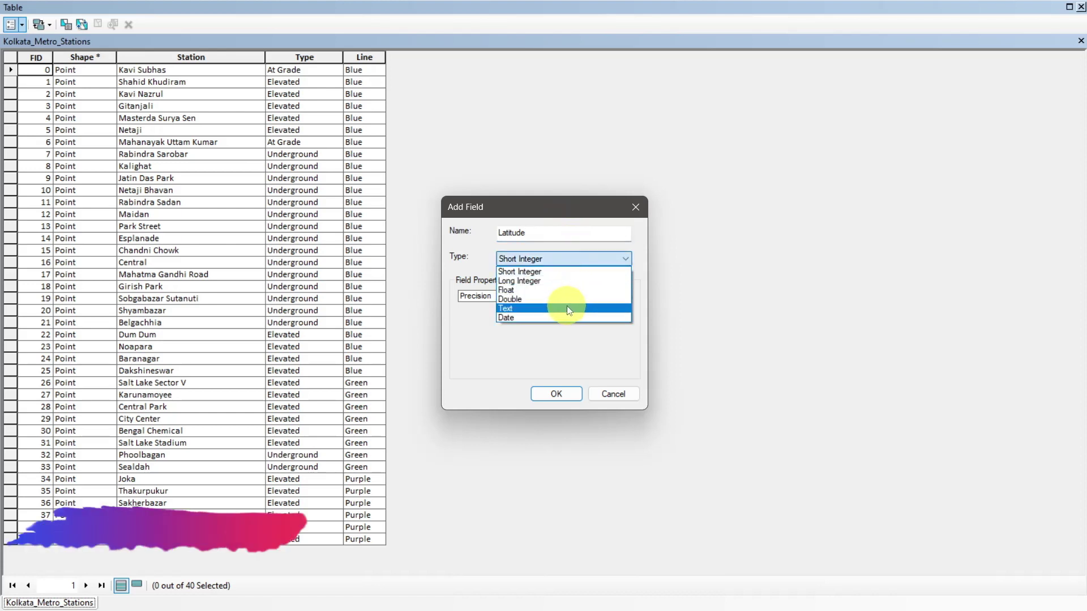
{"action": "left_click", "coordinate": [565, 300]}
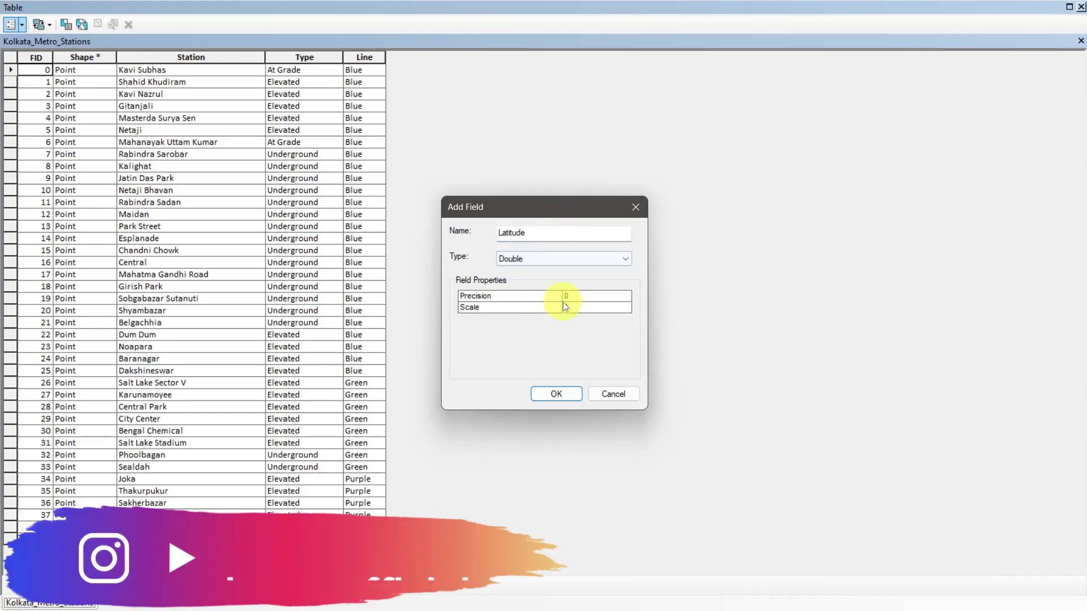
{"action": "left_click", "coordinate": [568, 394]}
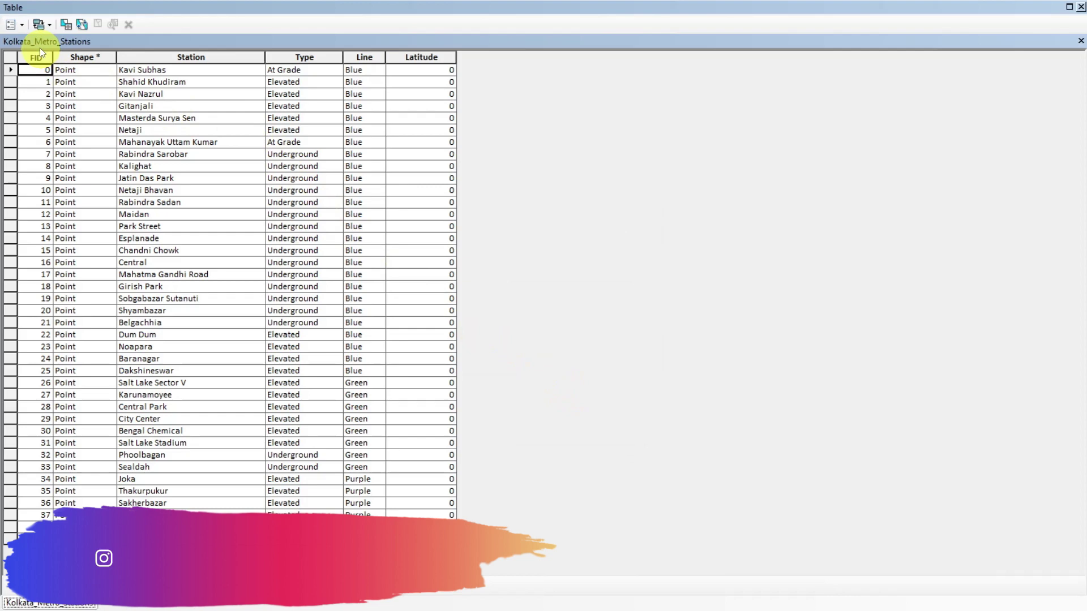
Step: Add a second Double field named Longitude to the stations table
{"action": "left_click", "coordinate": [23, 25]}
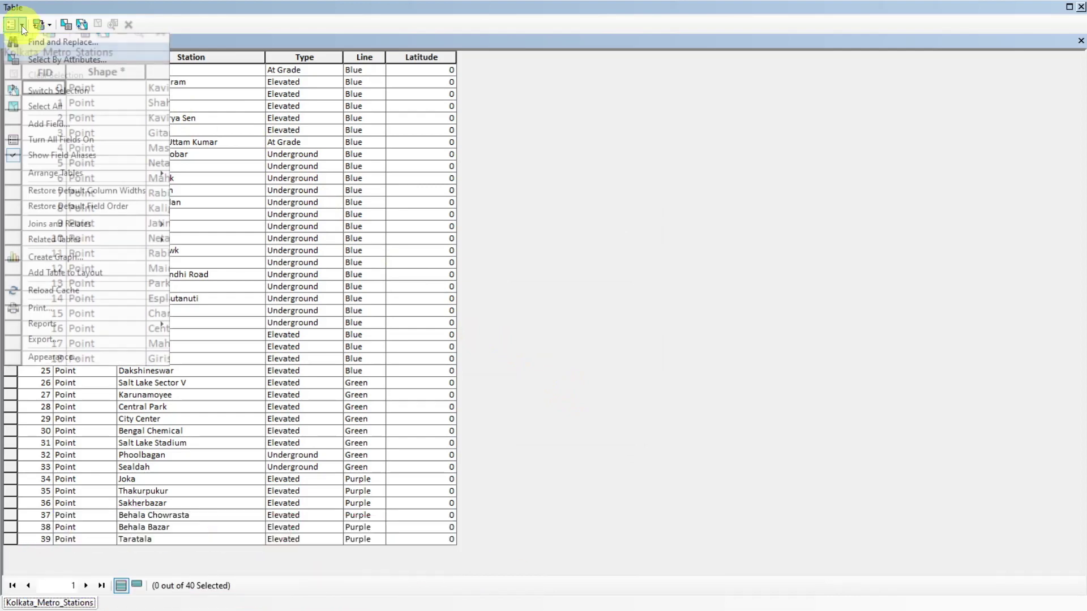
{"action": "left_click", "coordinate": [53, 120]}
{"action": "type", "text": "Longitude"}
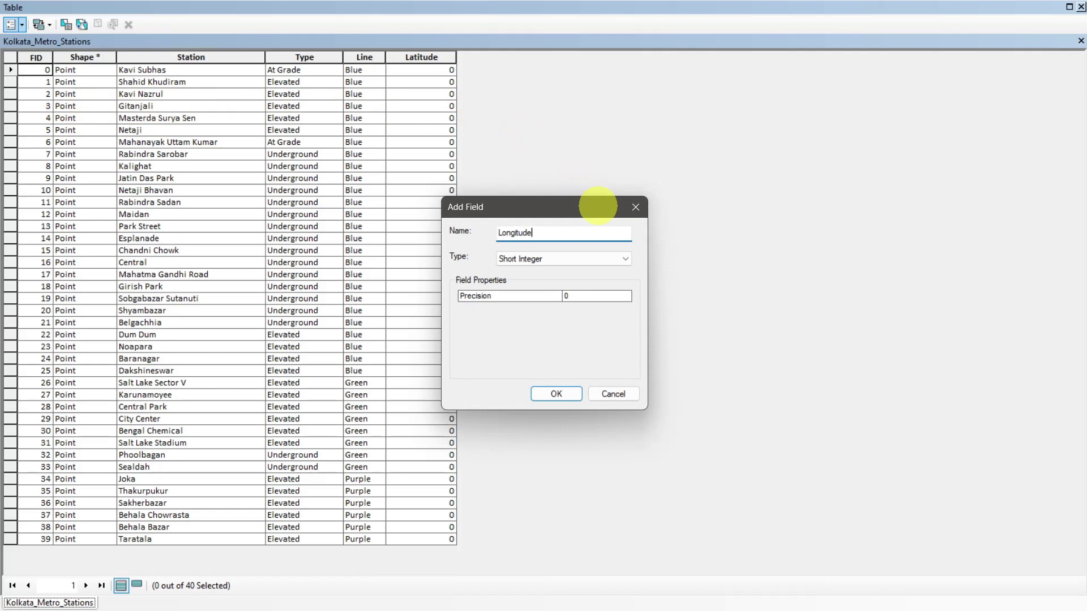
{"action": "left_click", "coordinate": [590, 259]}
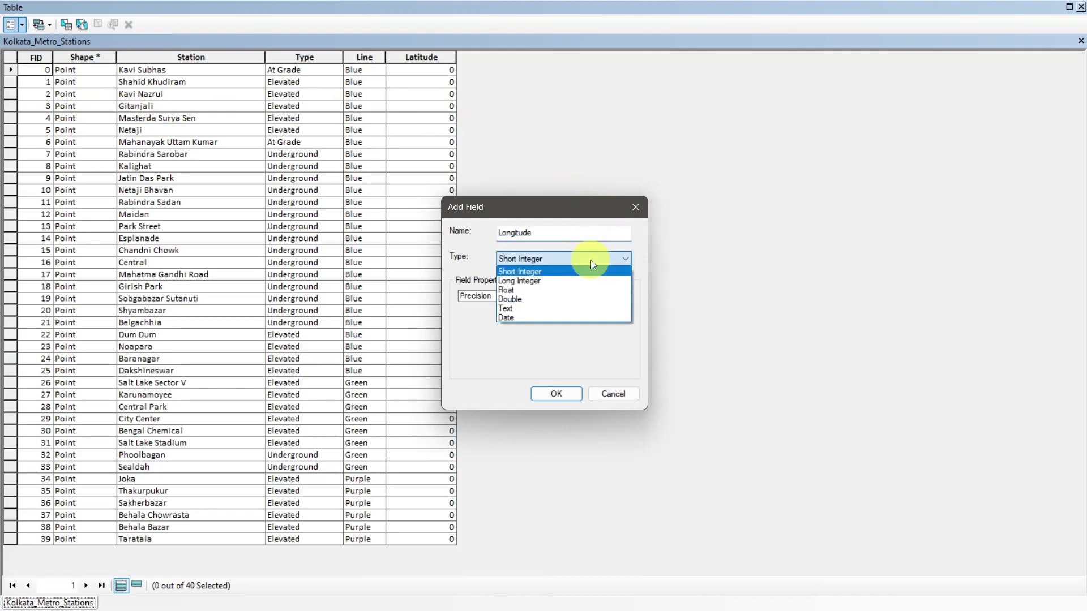
{"action": "left_click", "coordinate": [573, 300]}
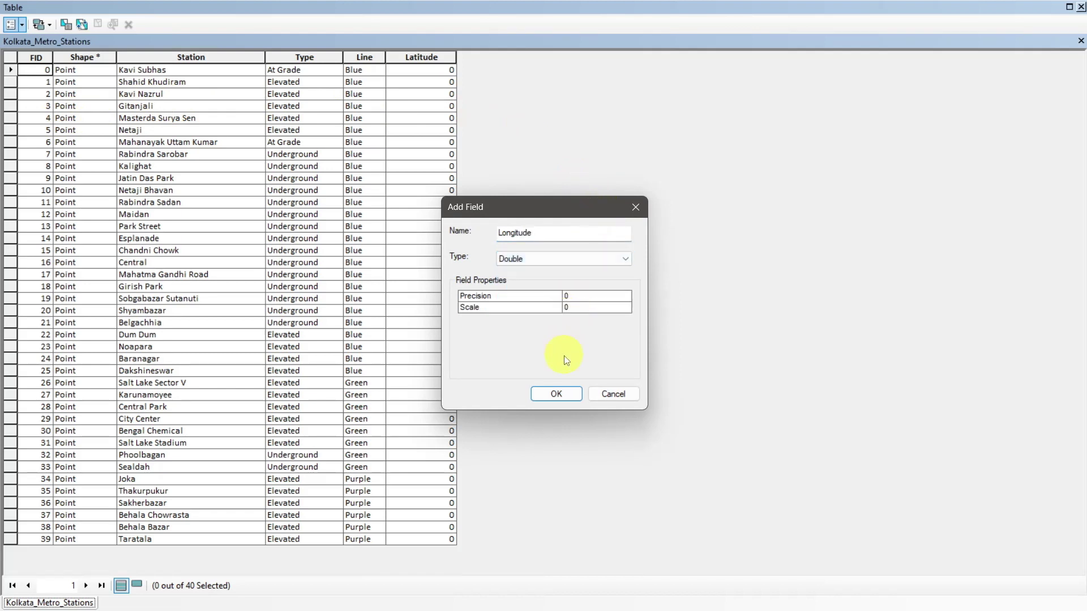
{"action": "left_click", "coordinate": [558, 394]}
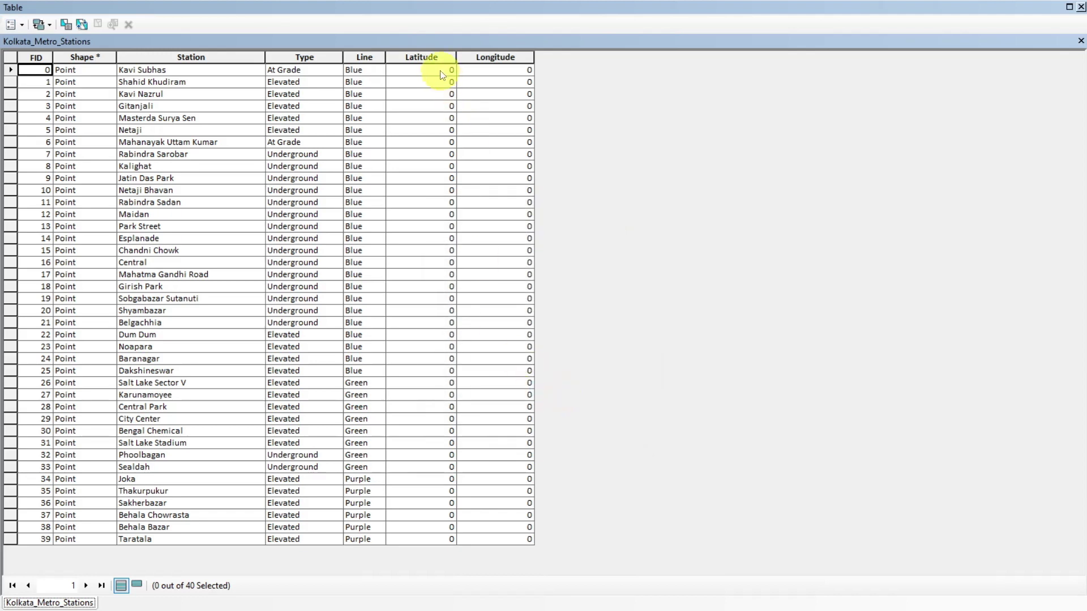
Step: Calculate Latitude as each station's Y Coordinate of Point, keeping Meters as units
{"action": "left_click", "coordinate": [423, 57]}
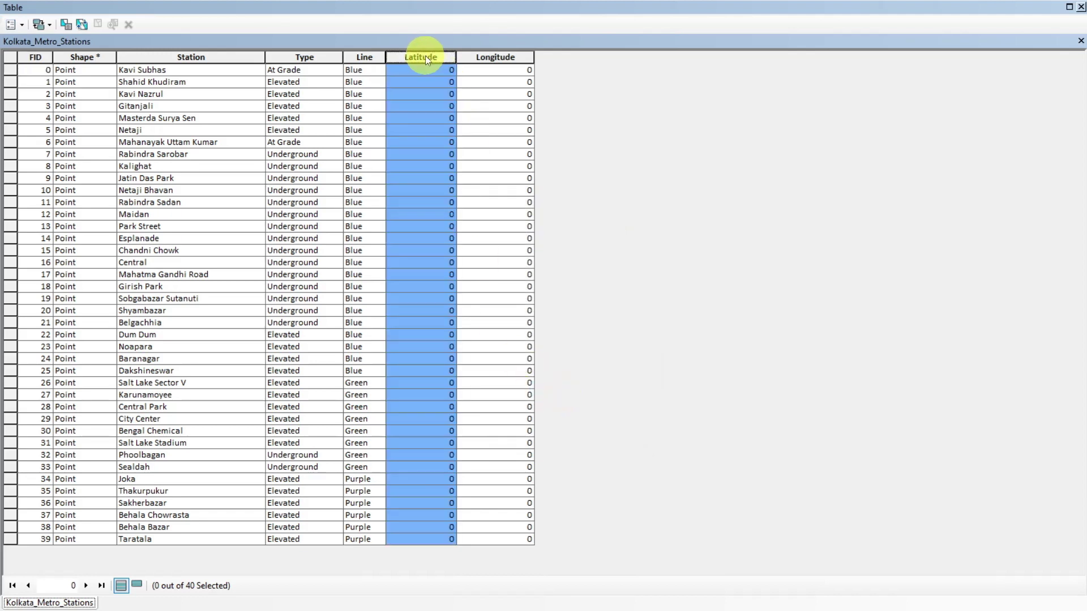
{"action": "right_click", "coordinate": [426, 57]}
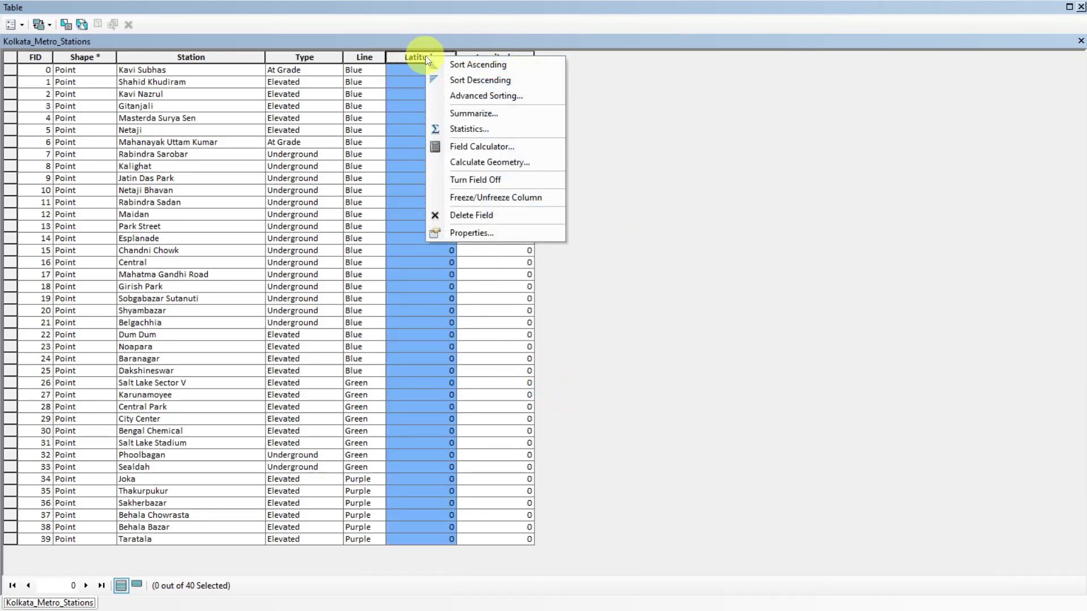
{"action": "left_click", "coordinate": [497, 162]}
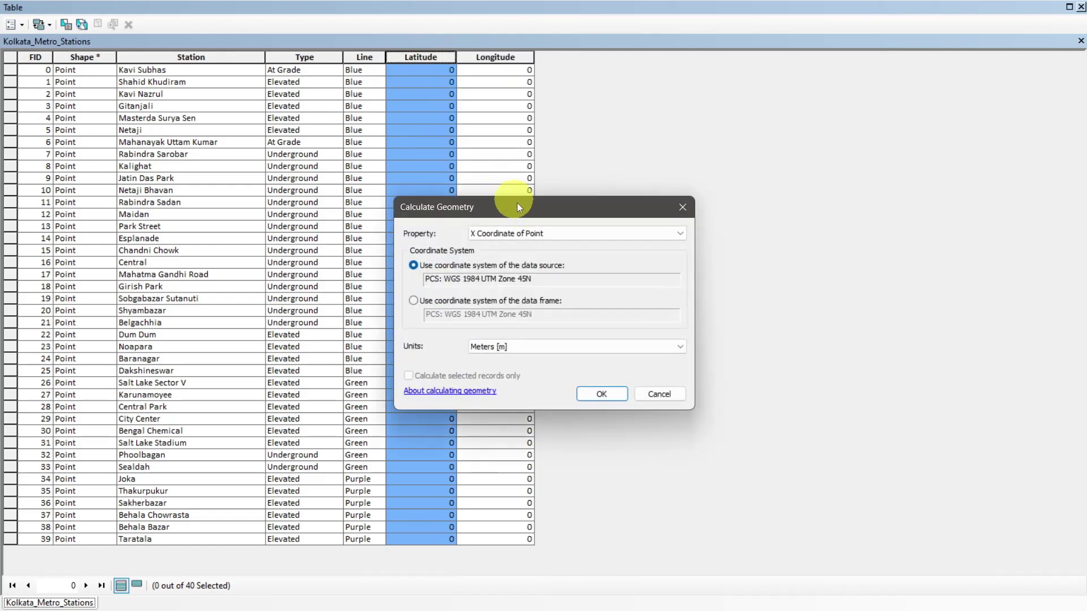
{"action": "left_click", "coordinate": [534, 232]}
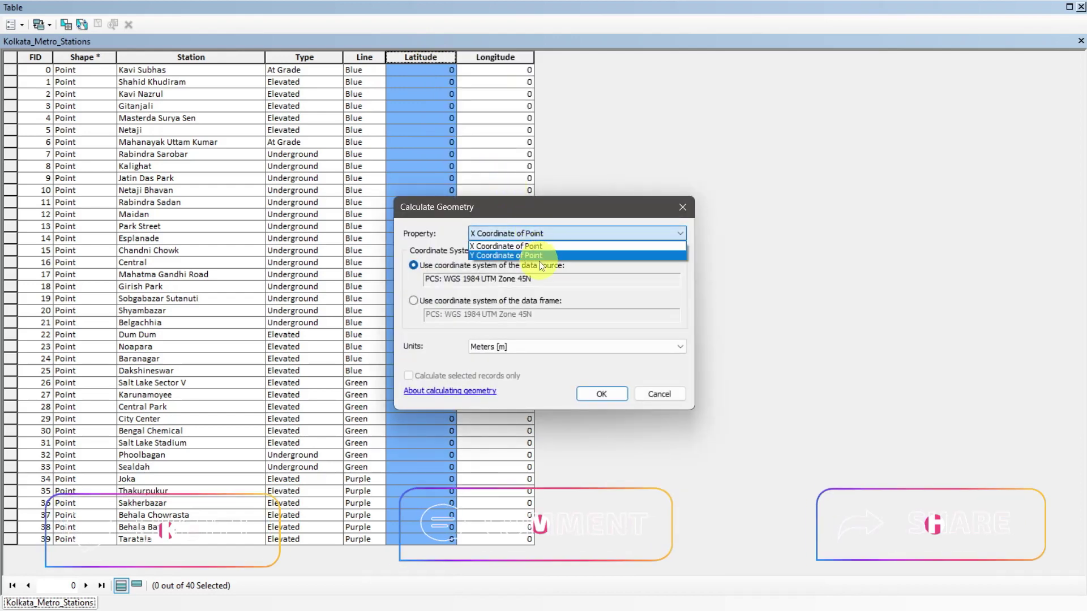
{"action": "left_click", "coordinate": [535, 256]}
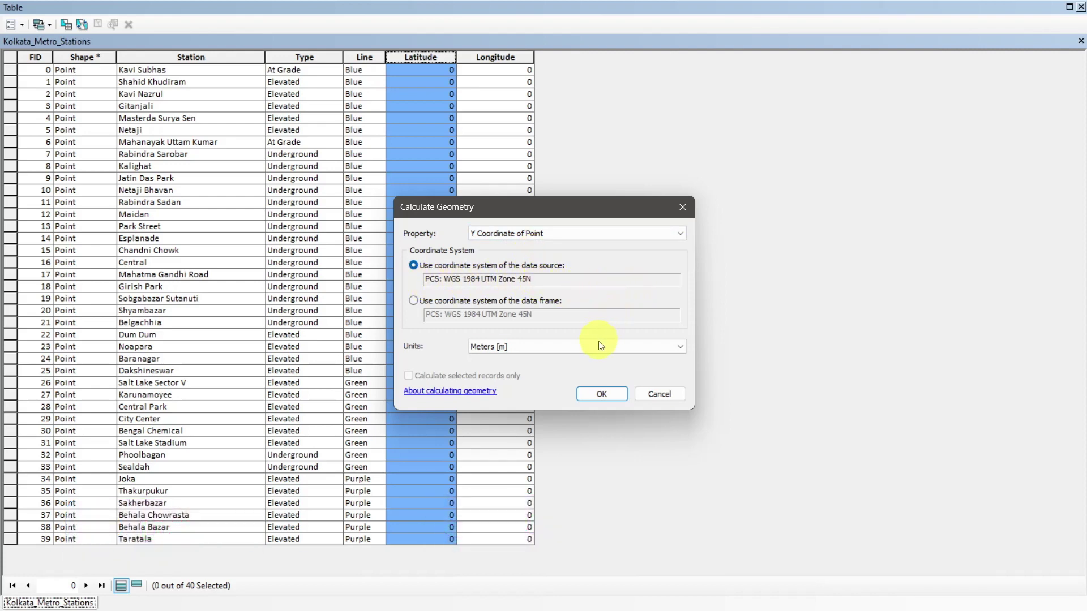
{"action": "left_click", "coordinate": [683, 341]}
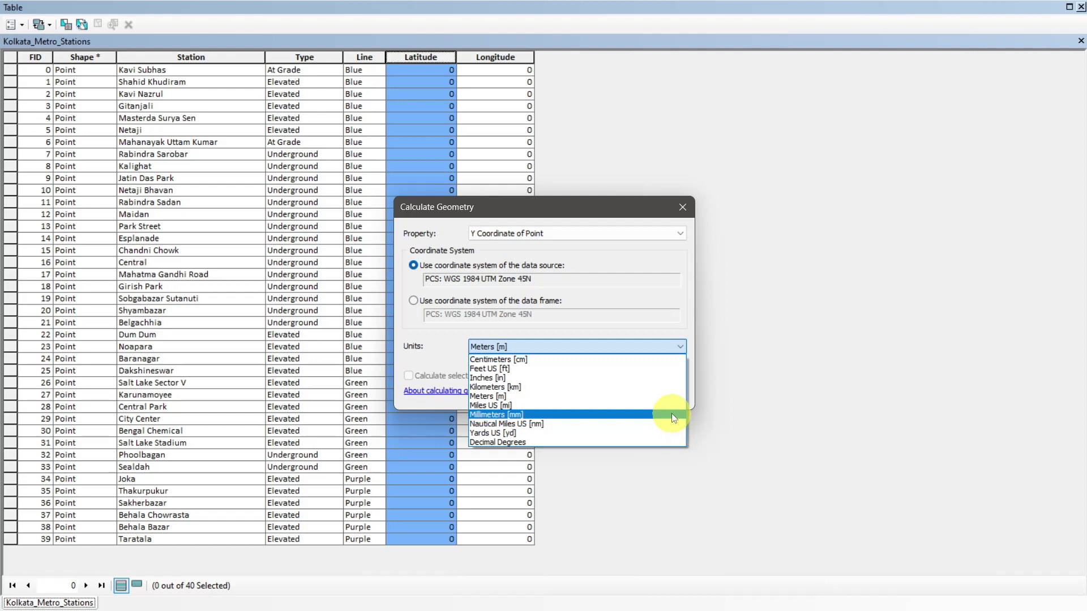
{"action": "left_click", "coordinate": [668, 395]}
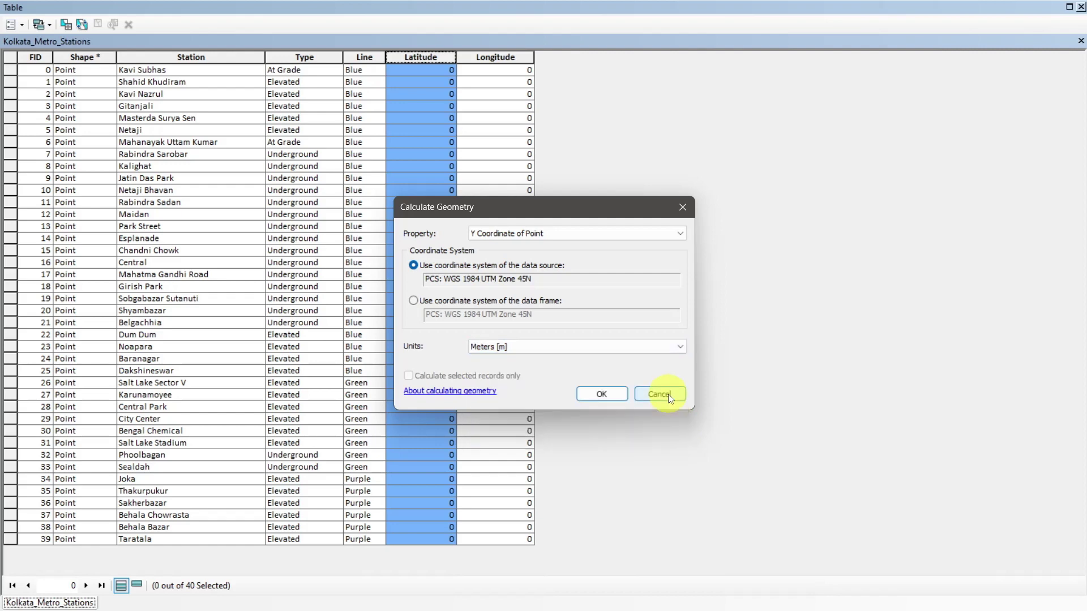
{"action": "left_click", "coordinate": [602, 394]}
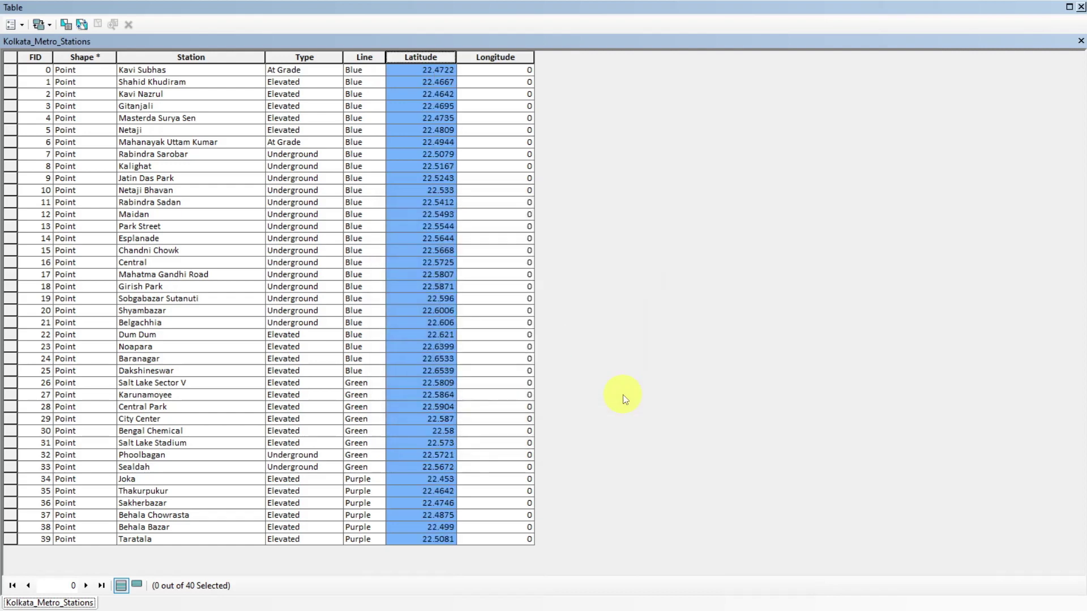
Step: Calculate Longitude as each station's X Coordinate of Point using Calculate Geometry
{"action": "left_click", "coordinate": [481, 58]}
{"action": "right_click", "coordinate": [482, 60]}
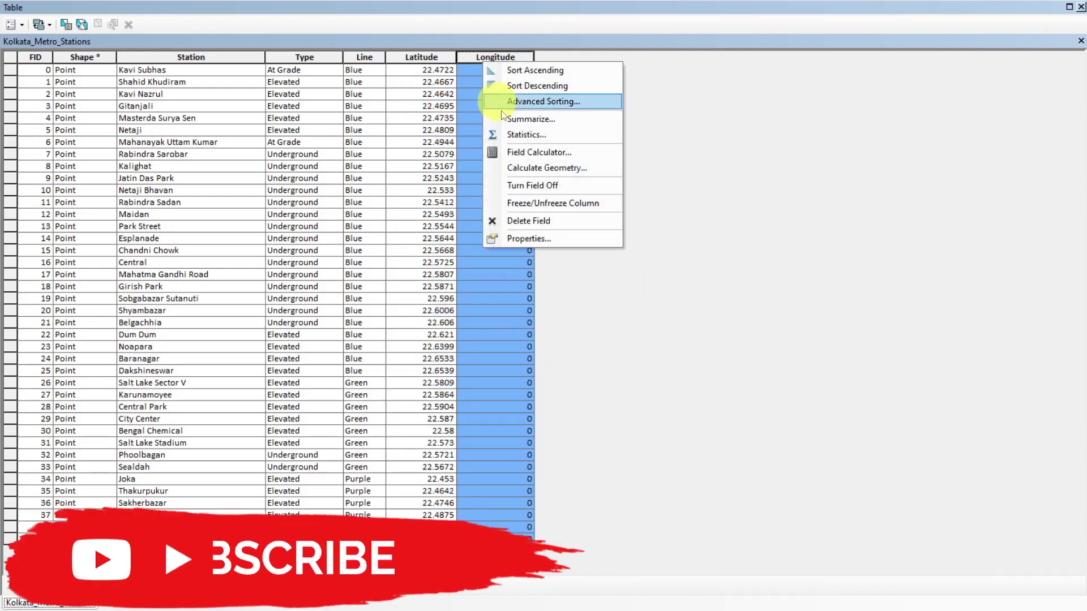
{"action": "left_click", "coordinate": [532, 168]}
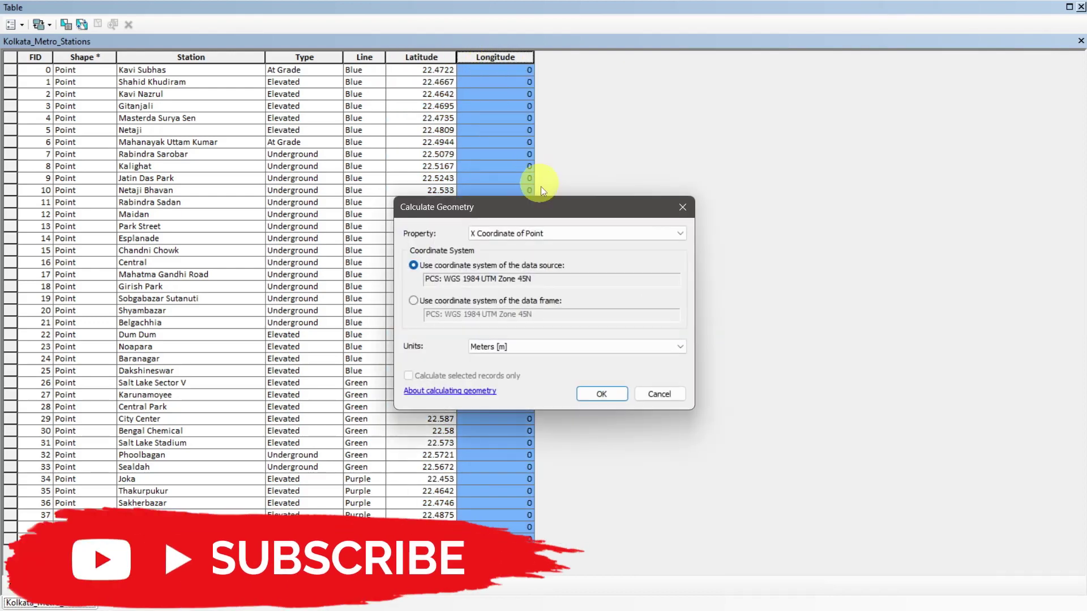
{"action": "left_click", "coordinate": [637, 229]}
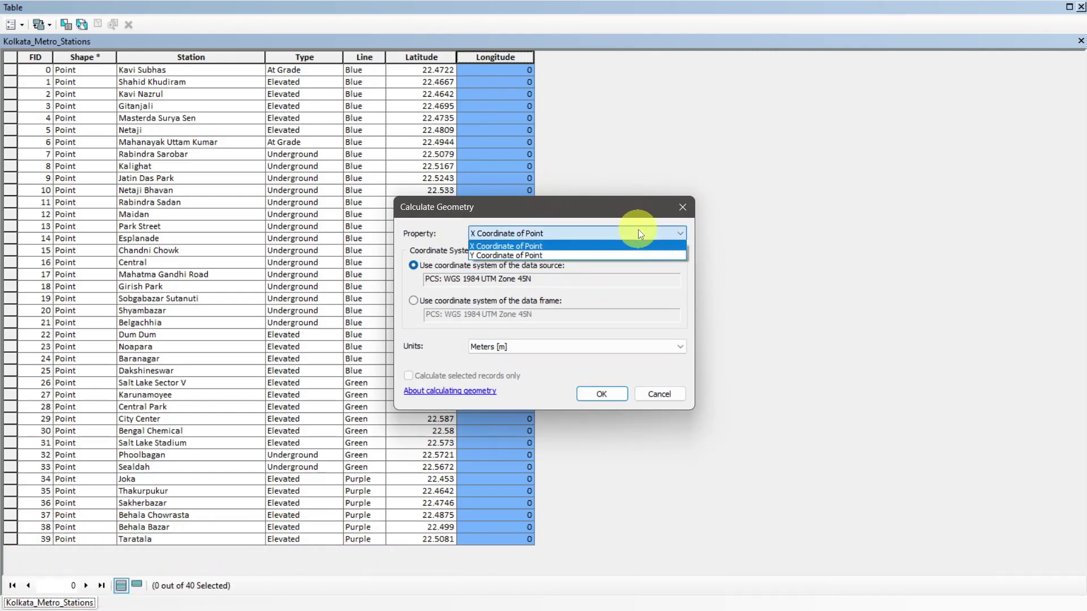
{"action": "left_click", "coordinate": [612, 251]}
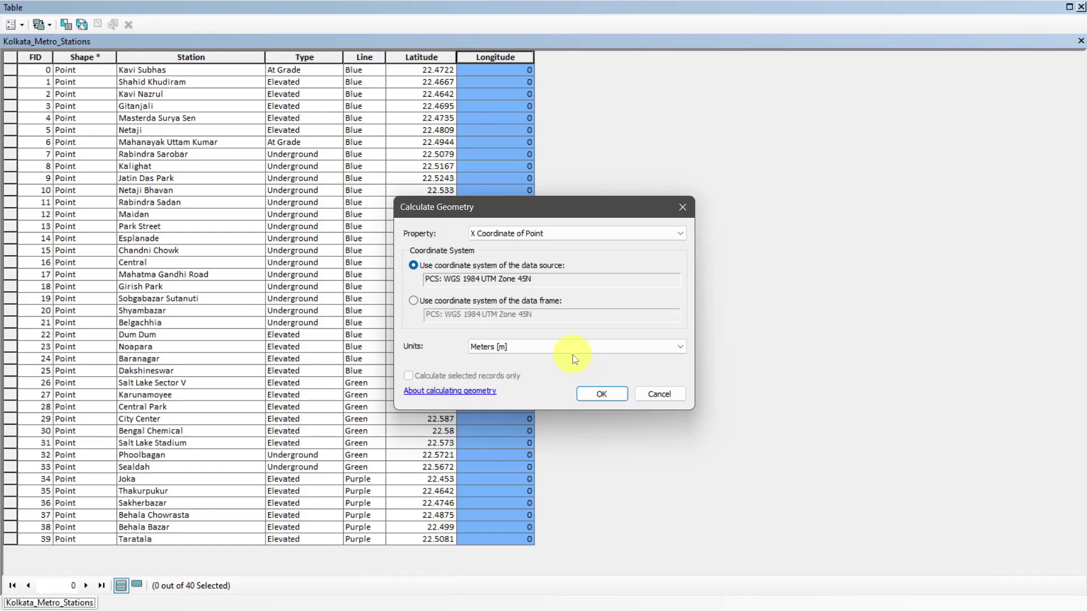
{"action": "left_click", "coordinate": [605, 390]}
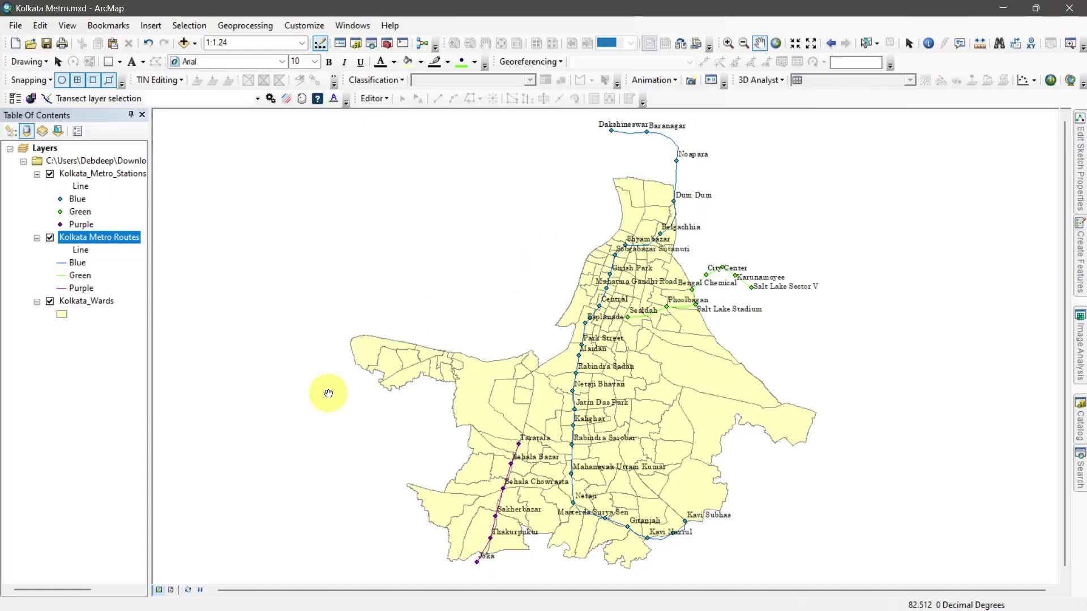
Step: Open the Kolkata Metro Routes attribute table and add a Double field named Length
{"action": "right_click", "coordinate": [118, 242]}
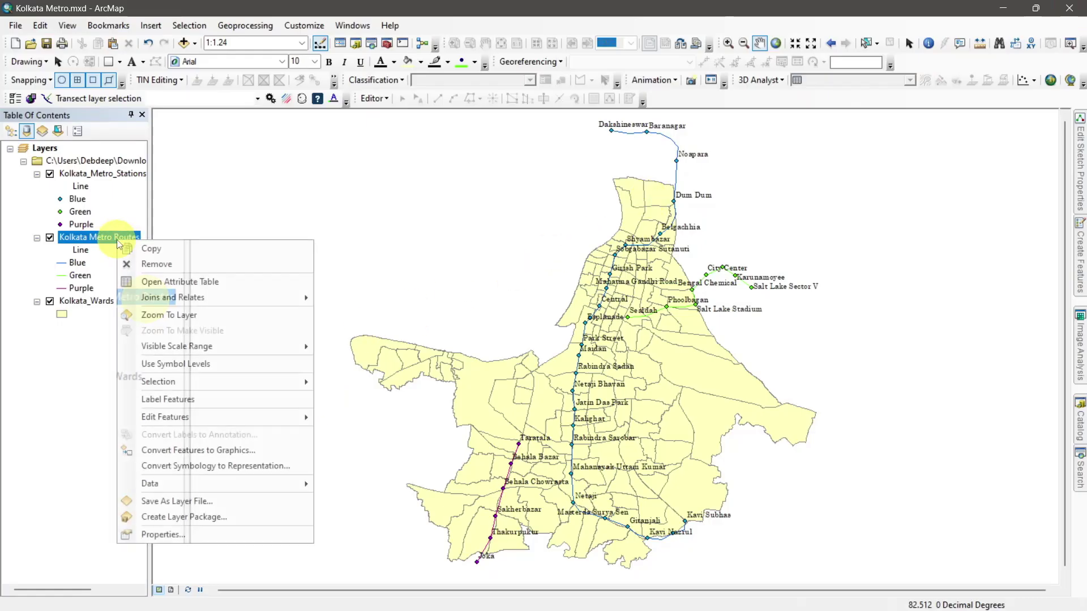
{"action": "left_click", "coordinate": [148, 284]}
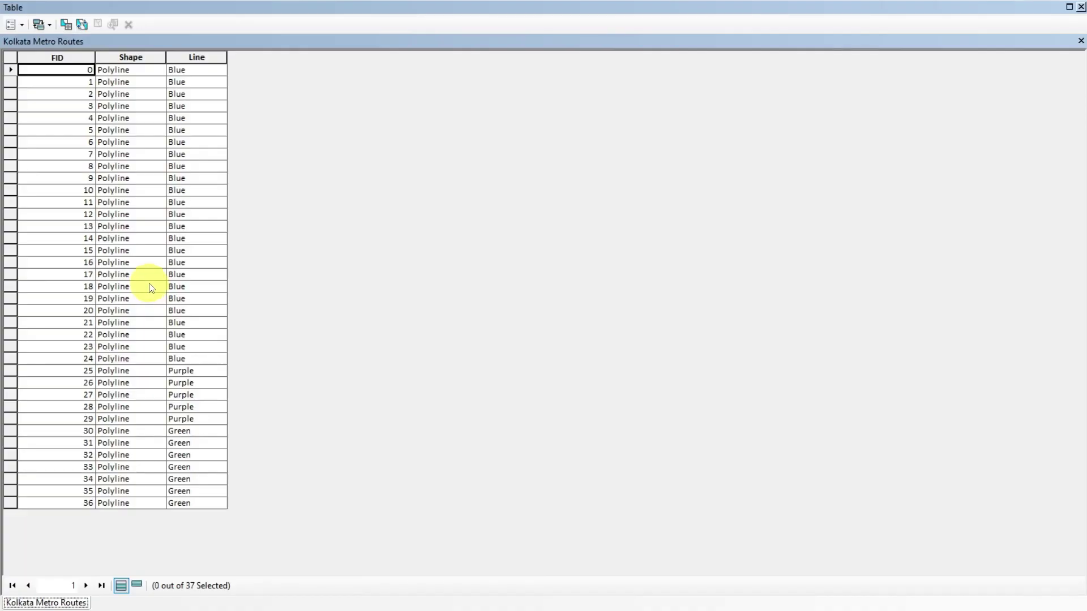
{"action": "left_click", "coordinate": [23, 27]}
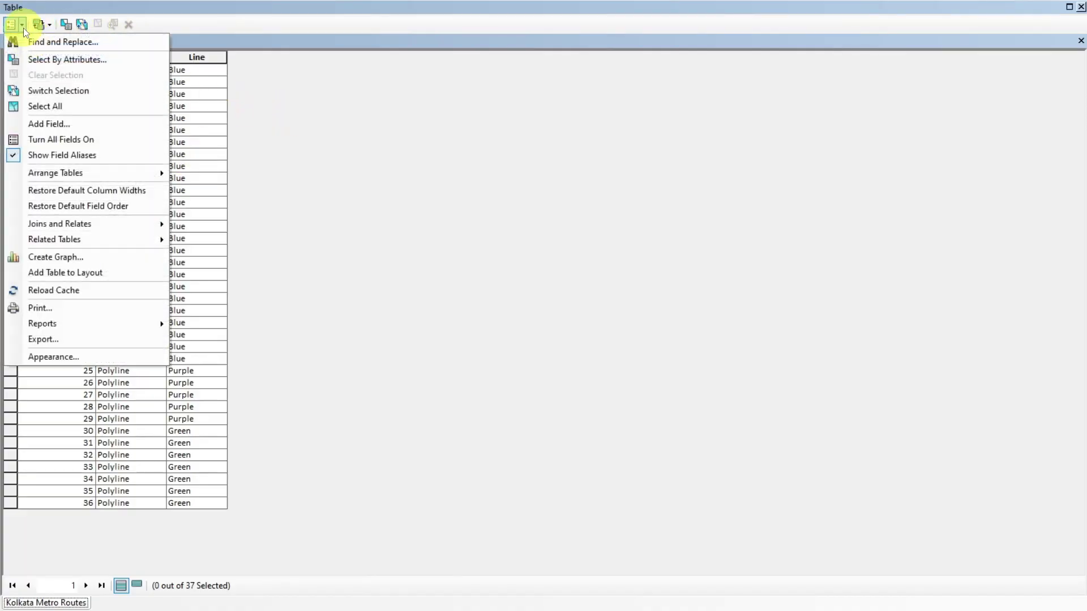
{"action": "left_click", "coordinate": [52, 123]}
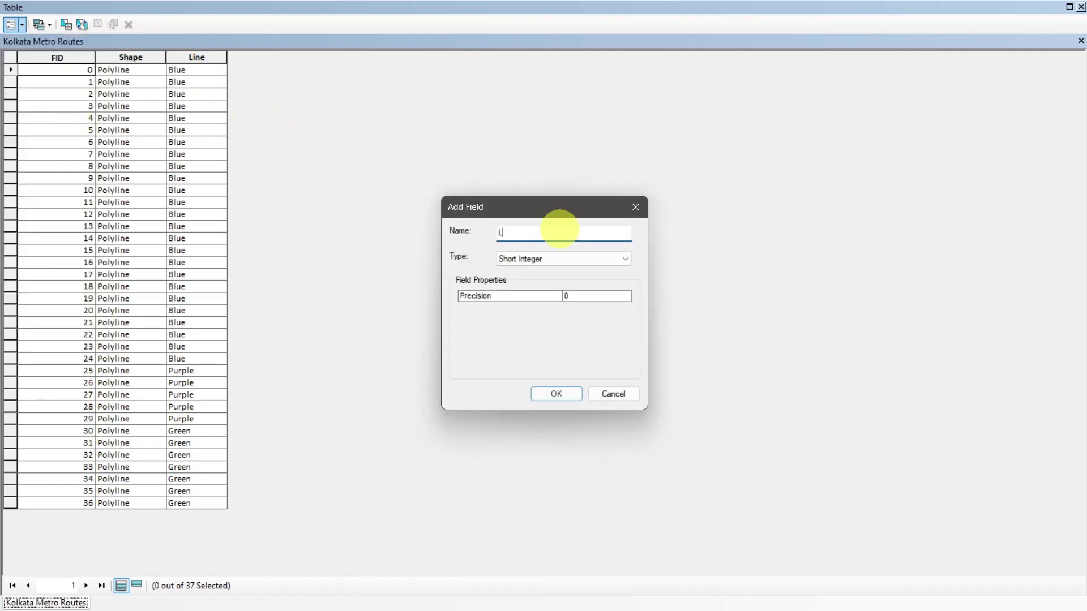
{"action": "type", "text": "Length"}
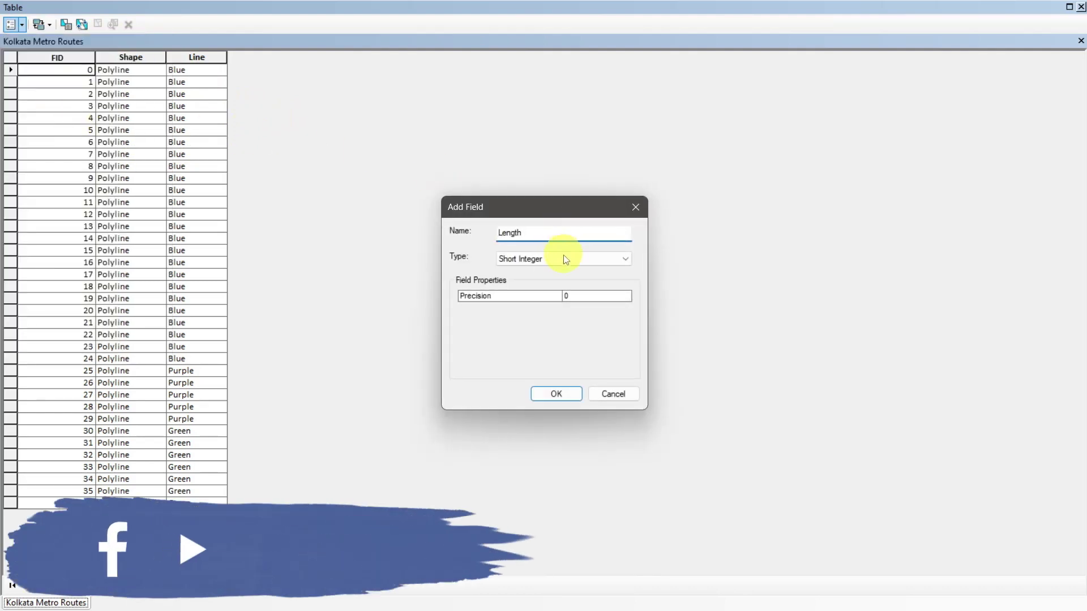
{"action": "left_click", "coordinate": [564, 260]}
{"action": "left_click", "coordinate": [562, 299]}
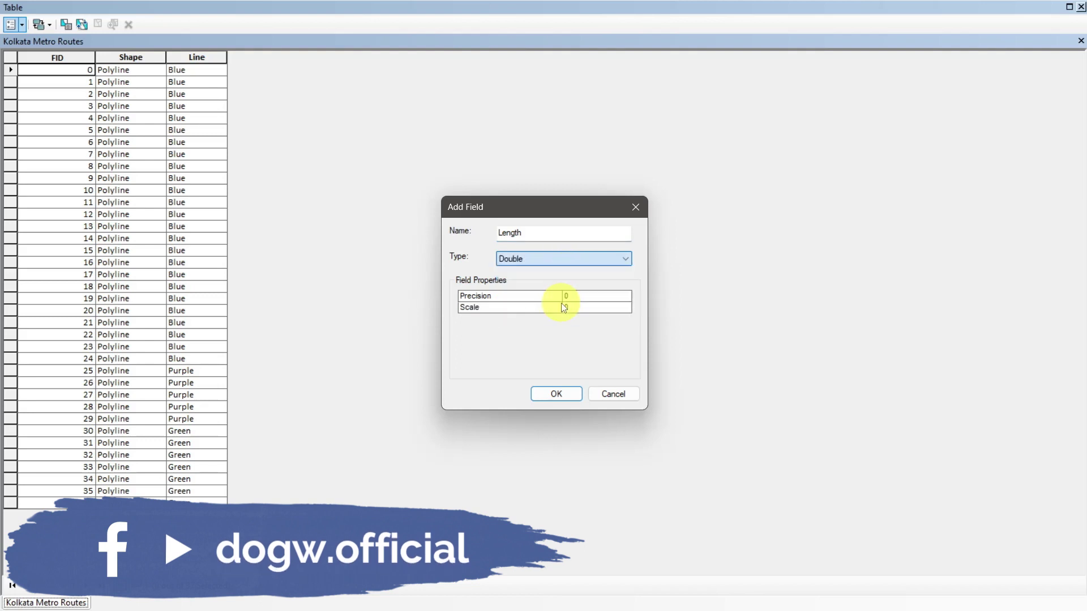
{"action": "left_click", "coordinate": [562, 391]}
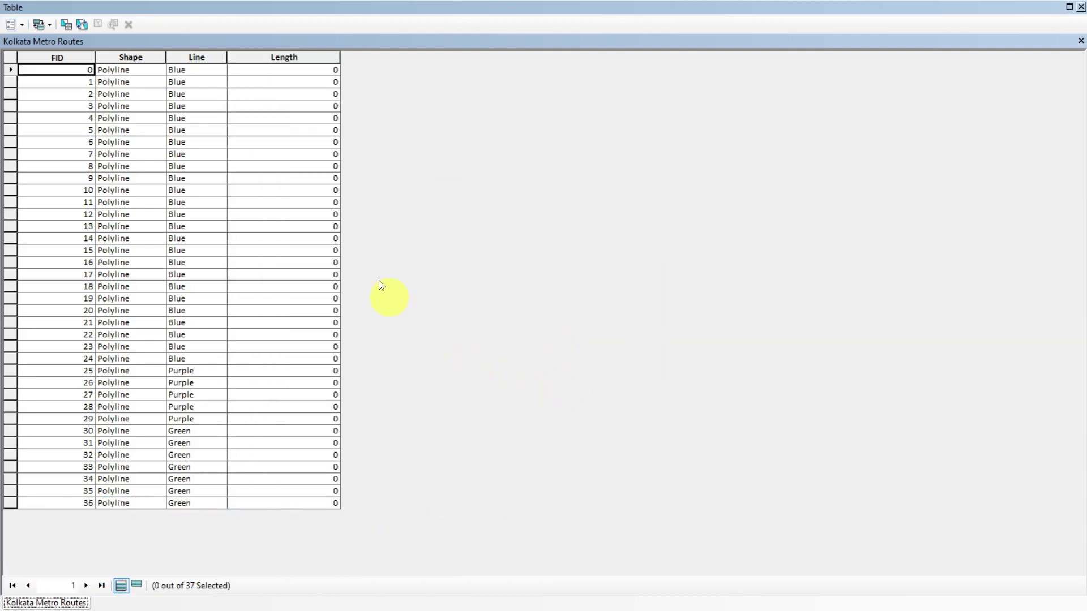
Step: Calculate the Length field as each route's geometric length in meters
{"action": "left_click", "coordinate": [255, 58]}
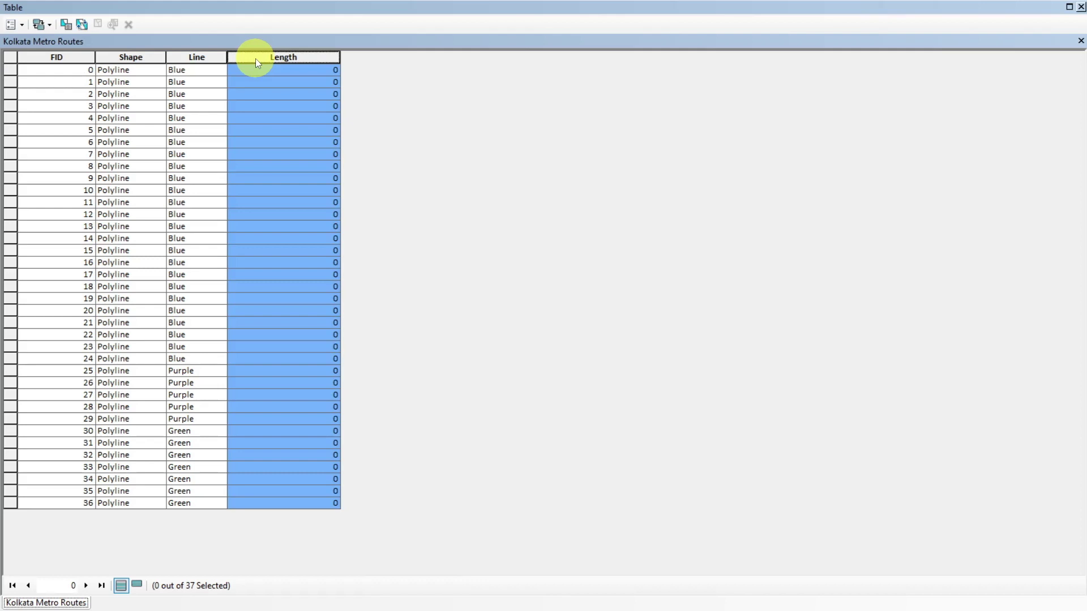
{"action": "right_click", "coordinate": [256, 58]}
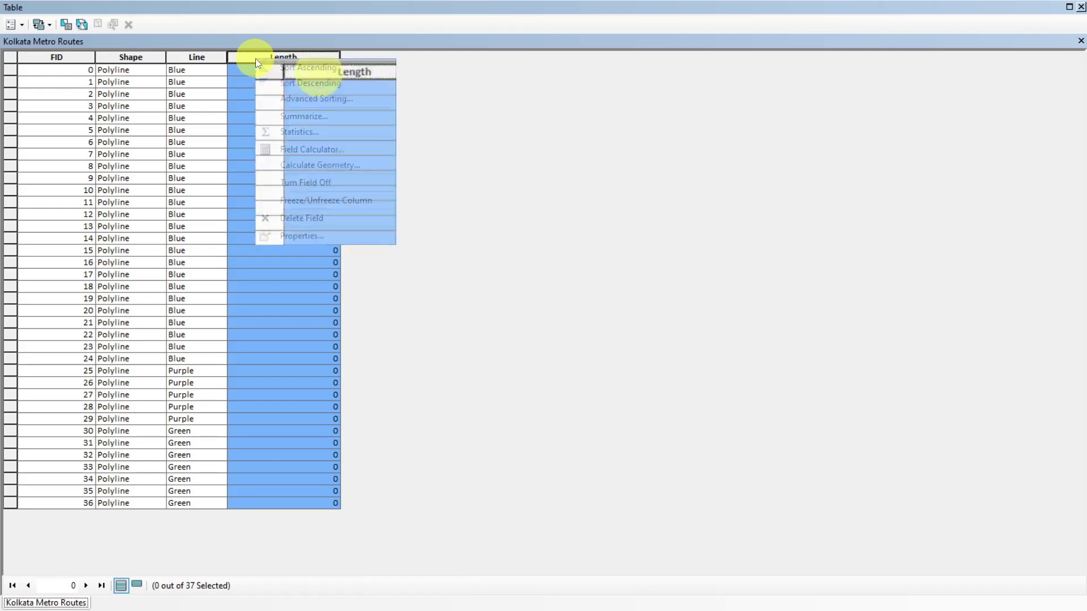
{"action": "left_click", "coordinate": [321, 165]}
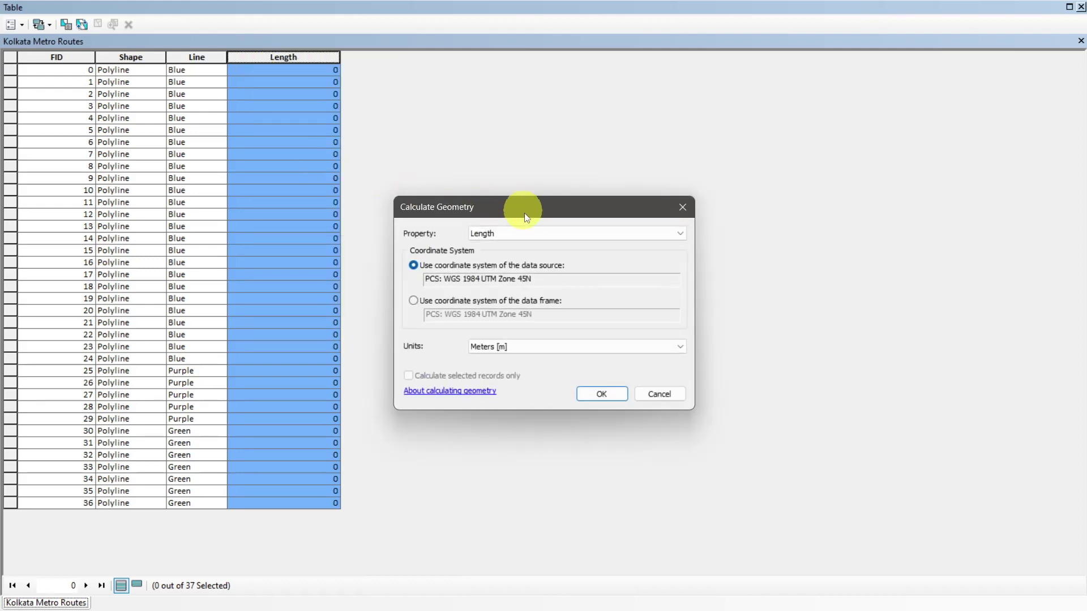
{"action": "left_click", "coordinate": [545, 234]}
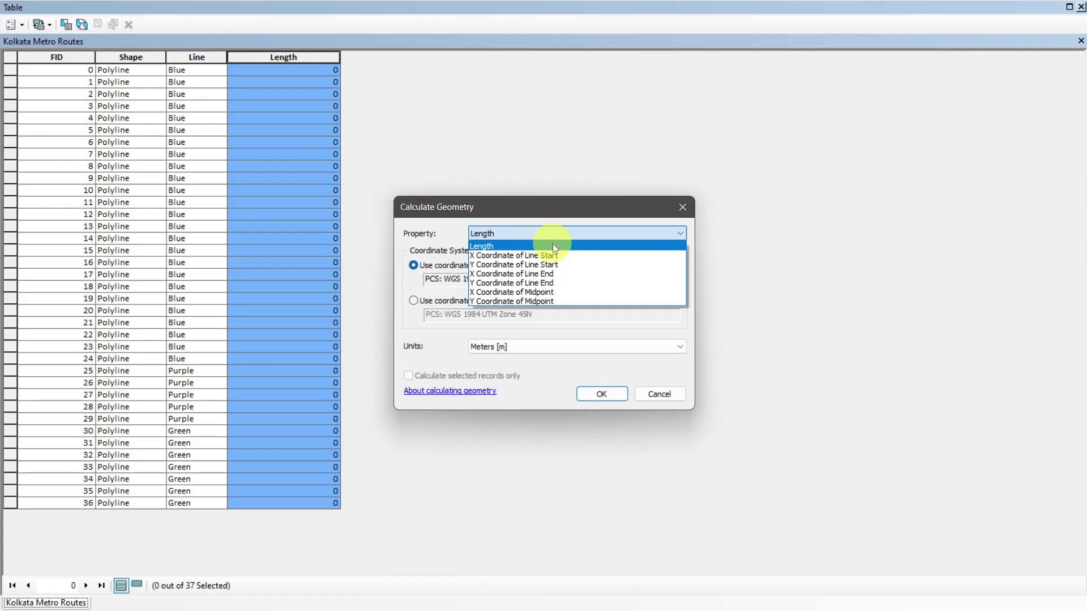
{"action": "left_click", "coordinate": [553, 247]}
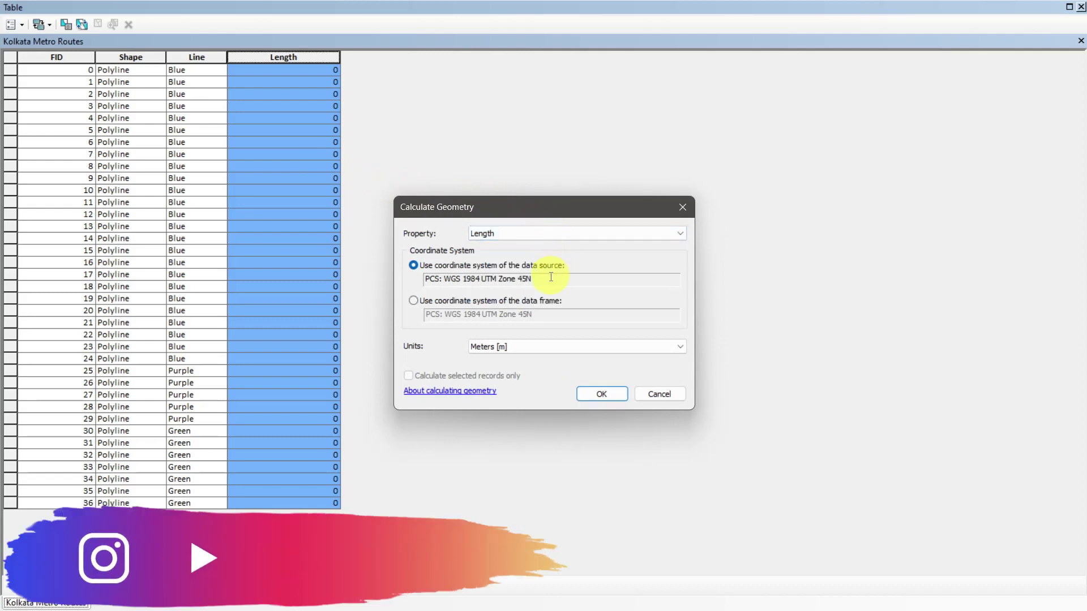
{"action": "left_click", "coordinate": [586, 348]}
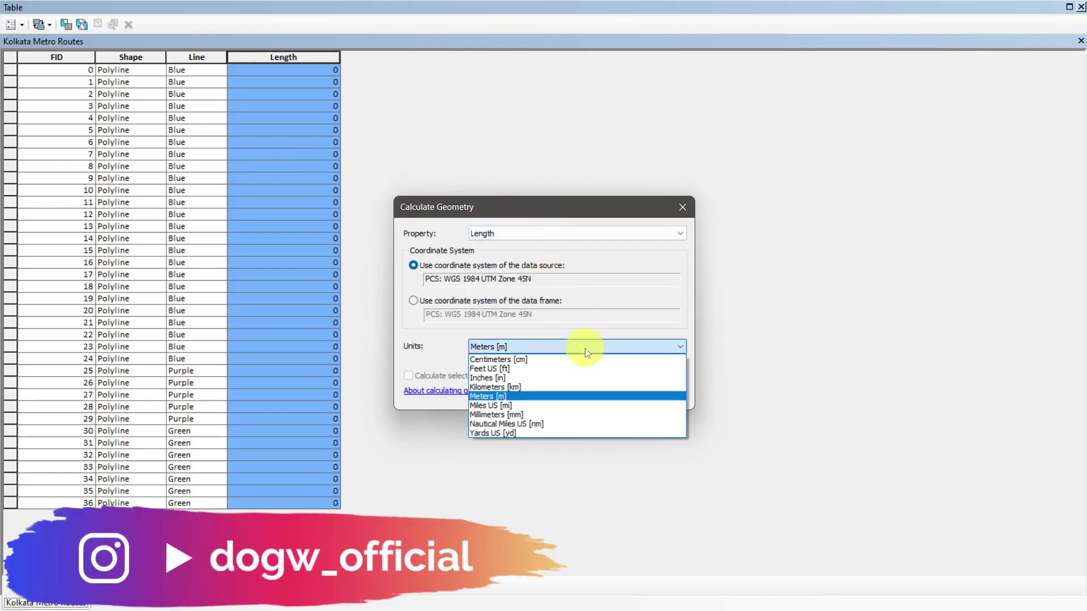
{"action": "left_click", "coordinate": [578, 396]}
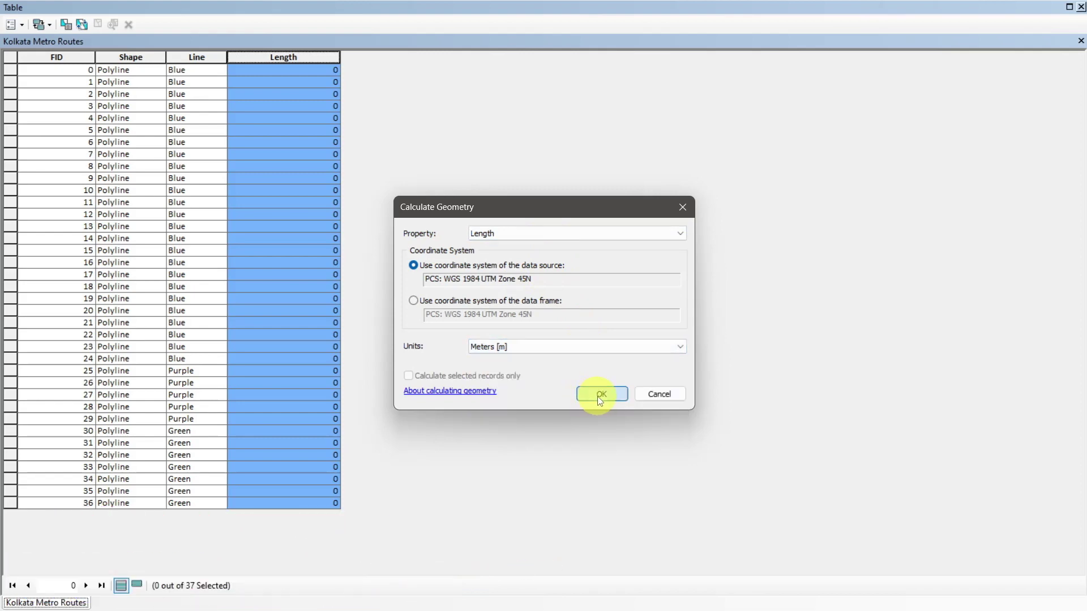
{"action": "left_click", "coordinate": [600, 398]}
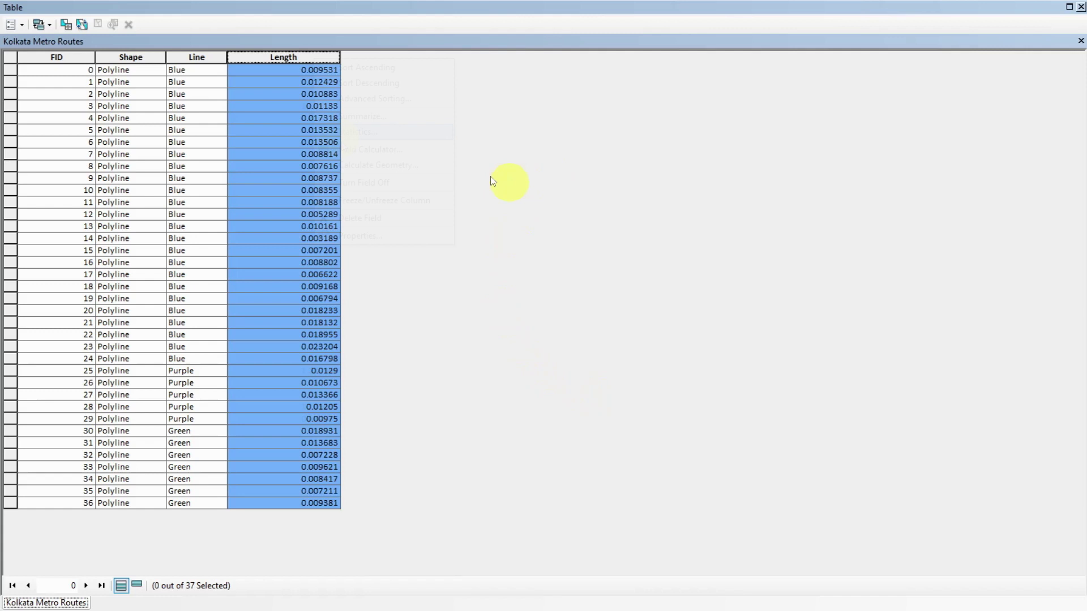
Step: Recalculate the Length field in Kilometers [km]
{"action": "left_click", "coordinate": [366, 168]}
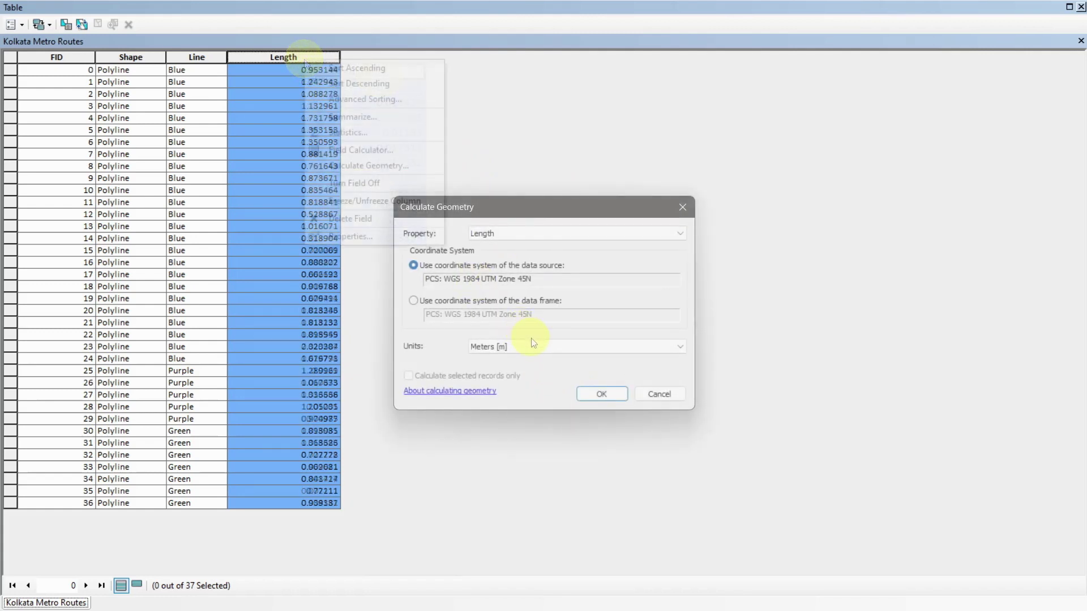
{"action": "left_click", "coordinate": [535, 347]}
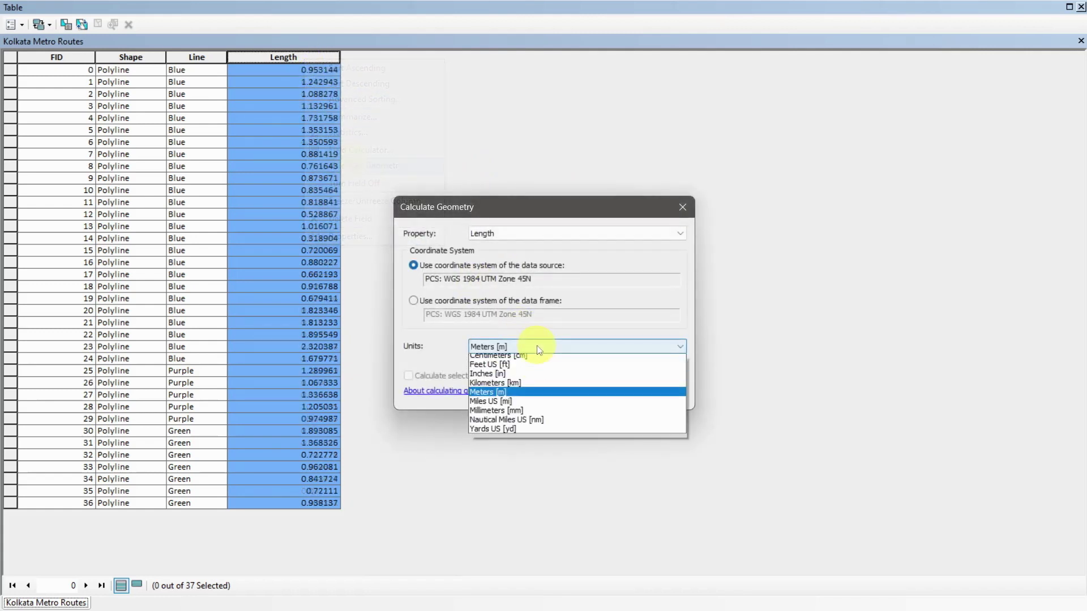
{"action": "left_click", "coordinate": [540, 387]}
{"action": "left_click", "coordinate": [600, 401]}
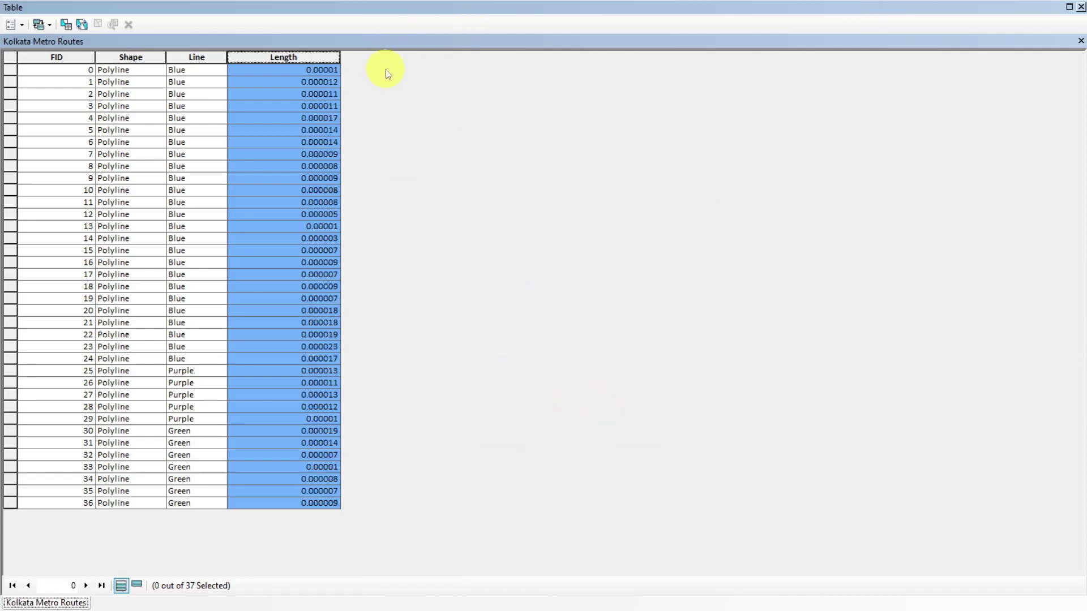
Step: Create Act_Len as a Double field in the Kolkata Metro Routes table
{"action": "left_click", "coordinate": [23, 26]}
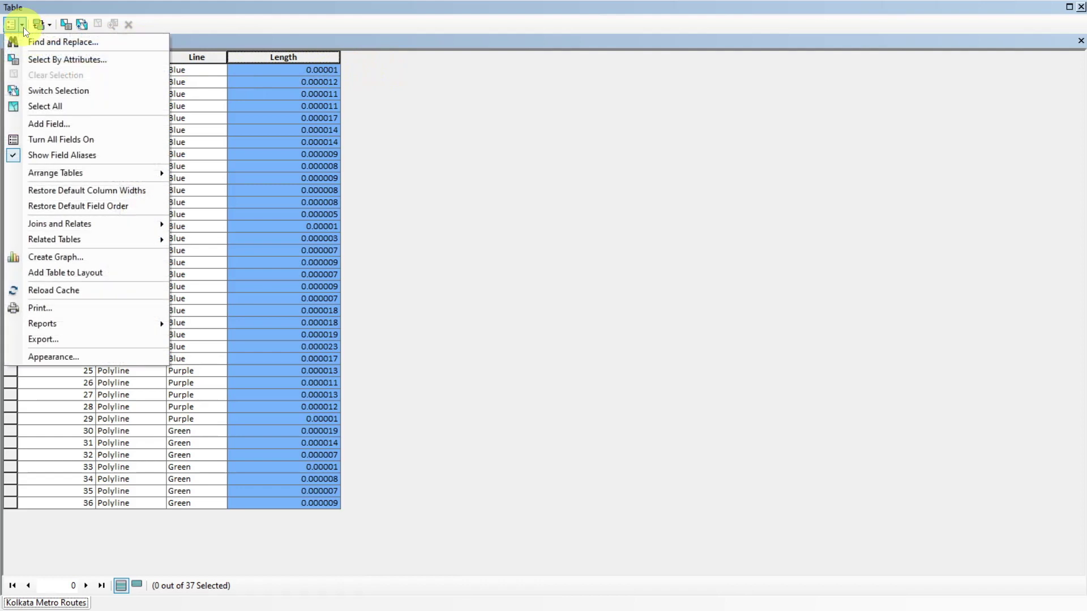
{"action": "left_click", "coordinate": [50, 124]}
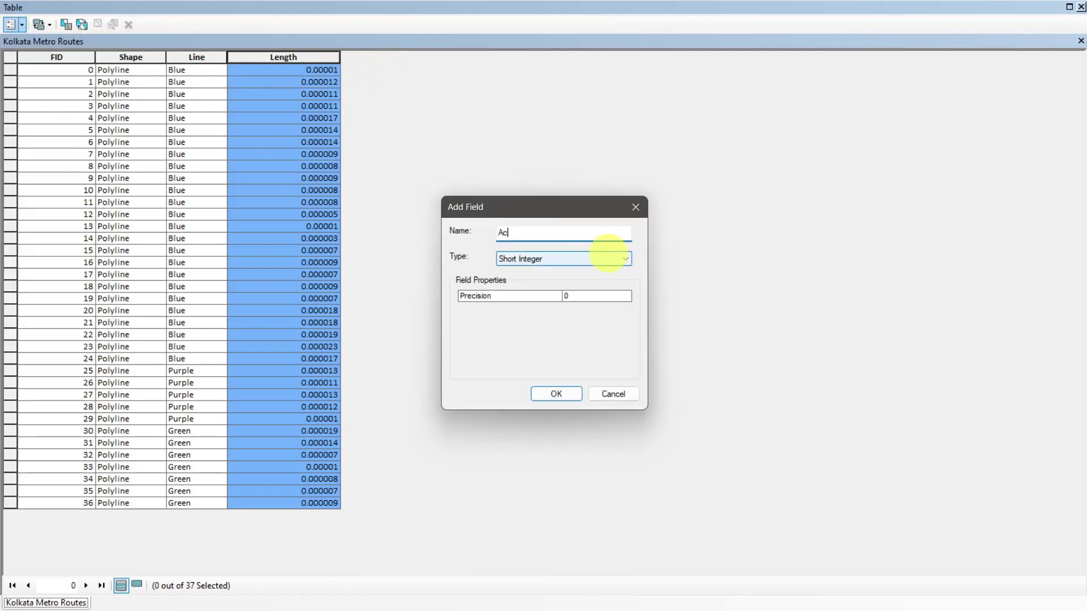
{"action": "type", "text": "Act_"}
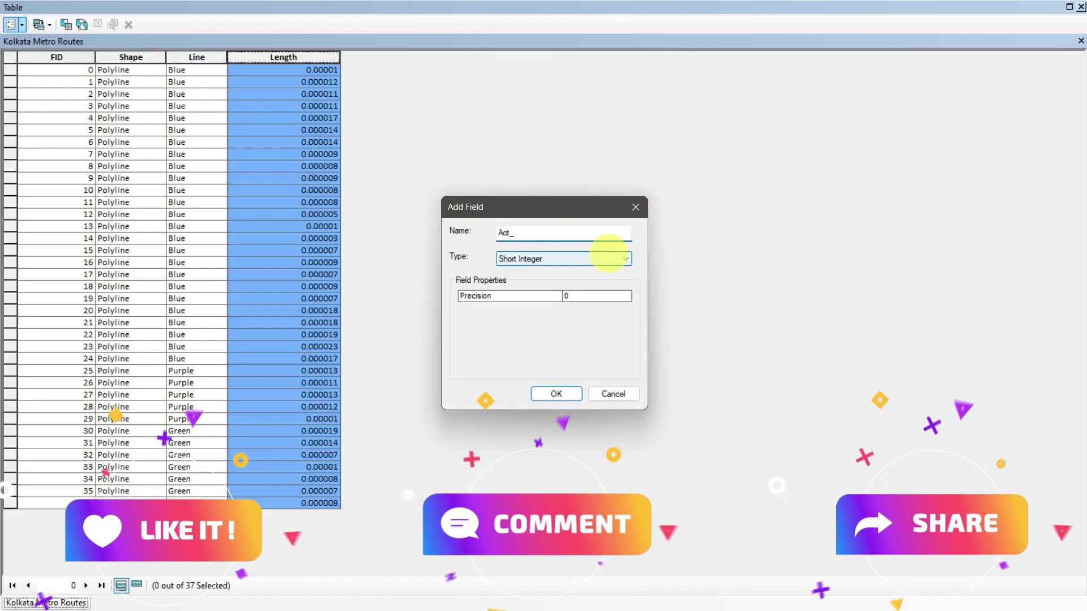
{"action": "type", "text": "Len"}
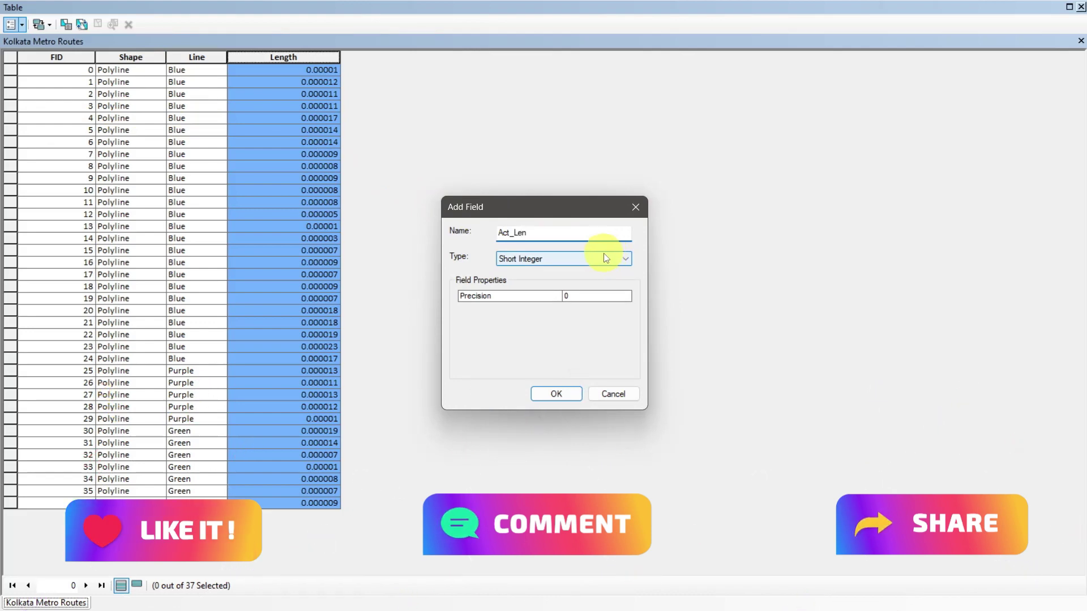
{"action": "left_click", "coordinate": [606, 258]}
{"action": "left_click", "coordinate": [551, 305]}
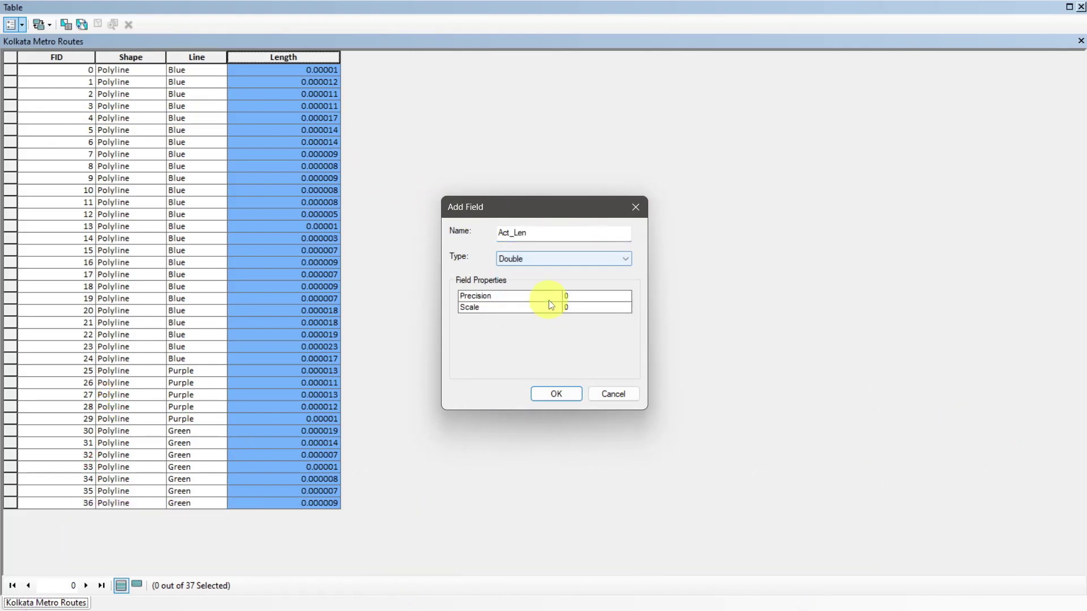
{"action": "left_click", "coordinate": [566, 401]}
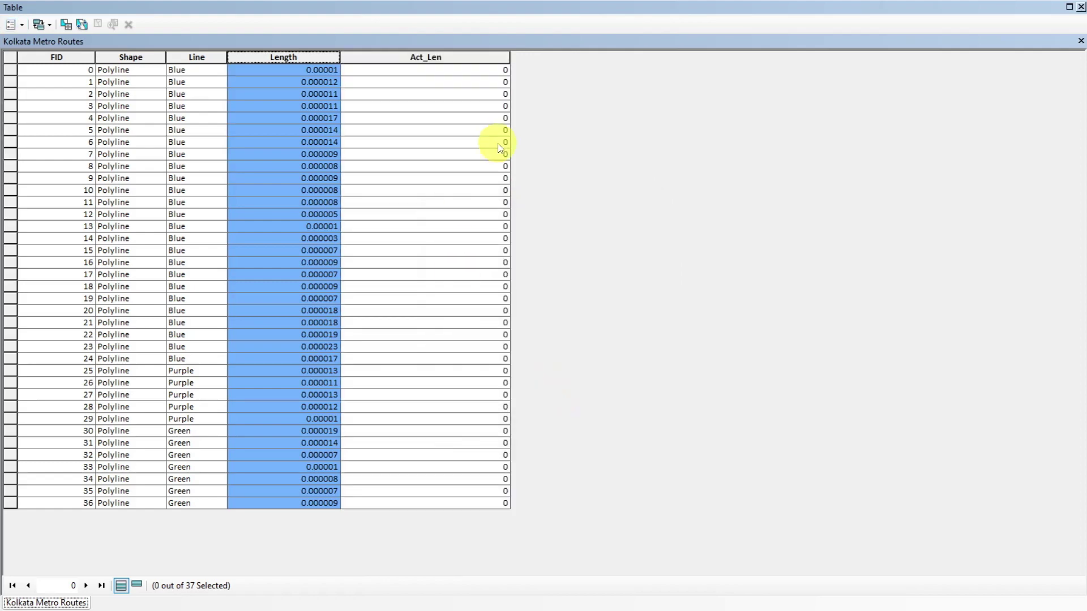
Step: Use the Field Calculator to set Act_Len to [Length] * 100000 for all 37 routes
{"action": "left_click", "coordinate": [416, 58]}
{"action": "right_click", "coordinate": [418, 59]}
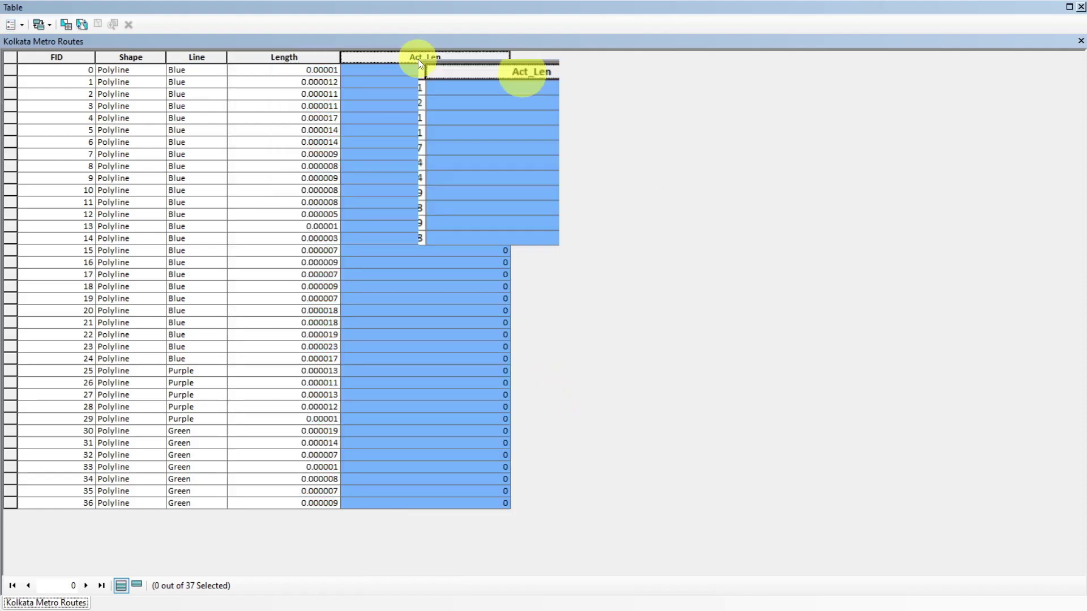
{"action": "left_click", "coordinate": [481, 149]}
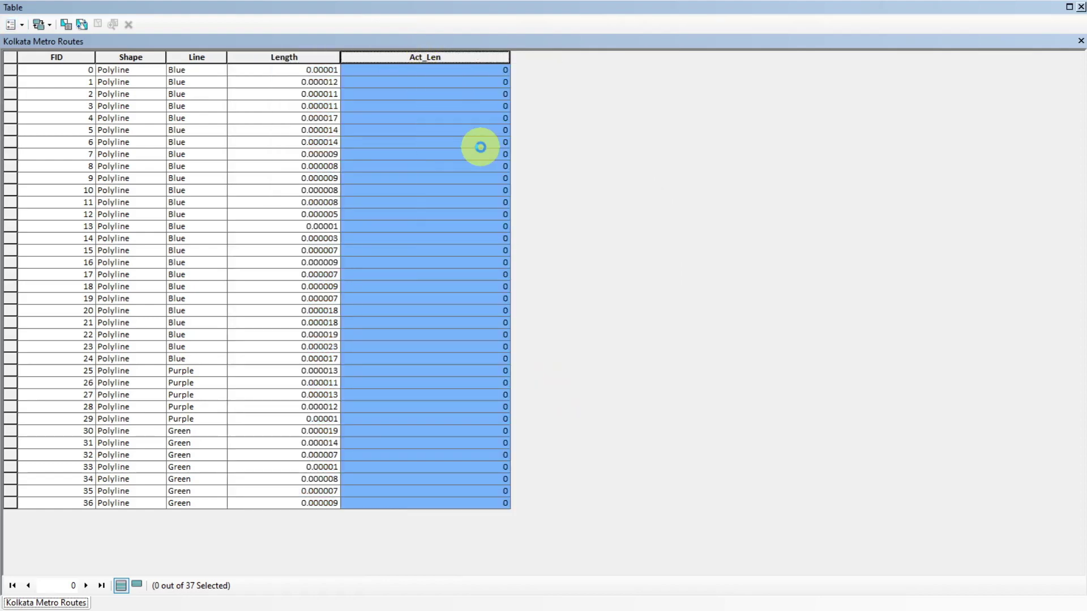
{"action": "left_click", "coordinate": [436, 340]}
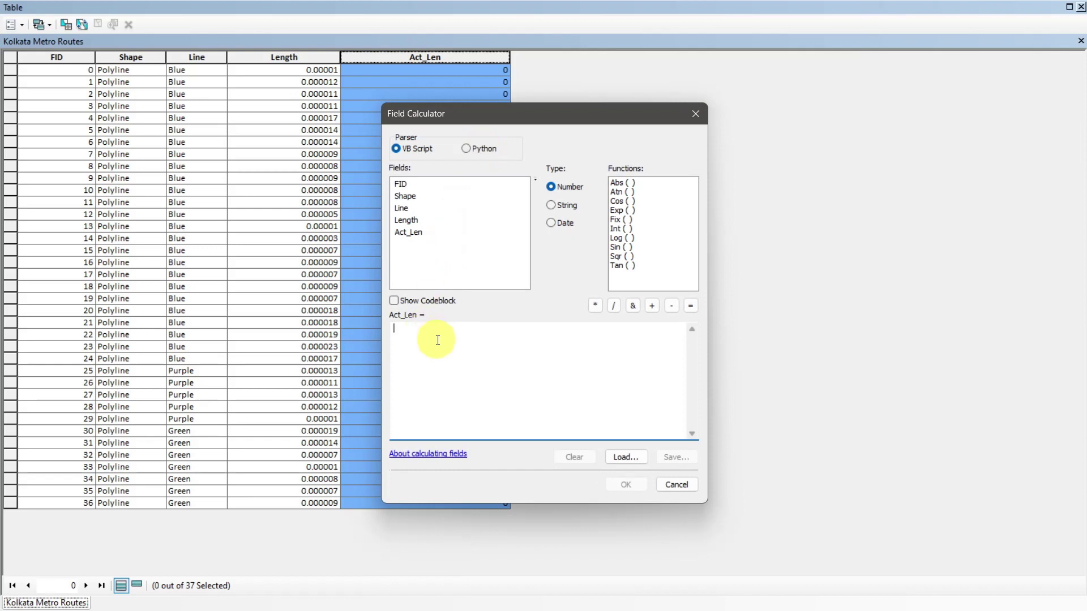
{"action": "double_click", "coordinate": [412, 222]}
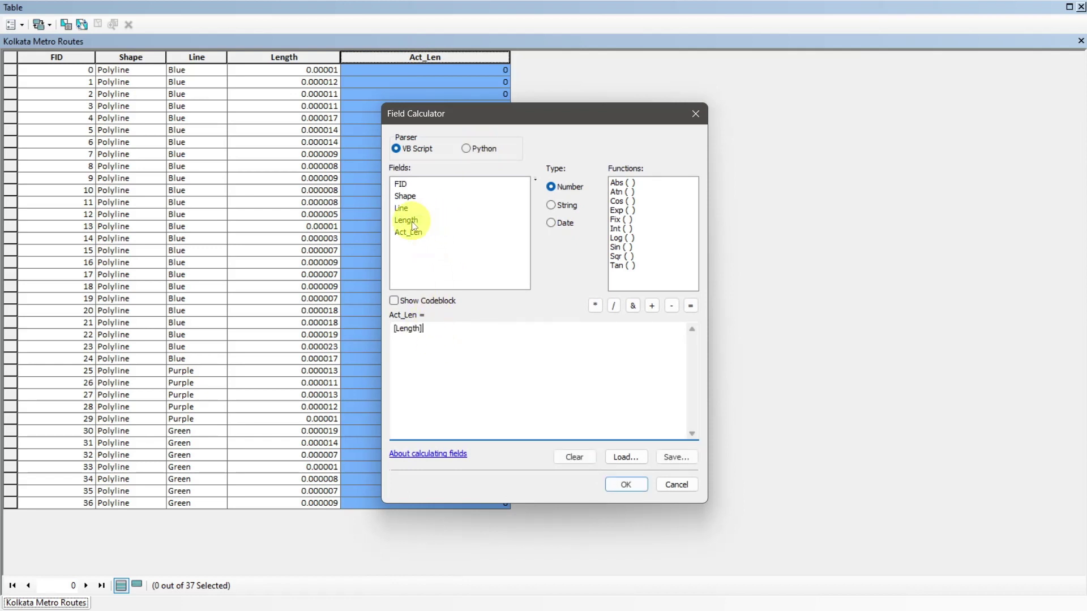
{"action": "left_click", "coordinate": [597, 309]}
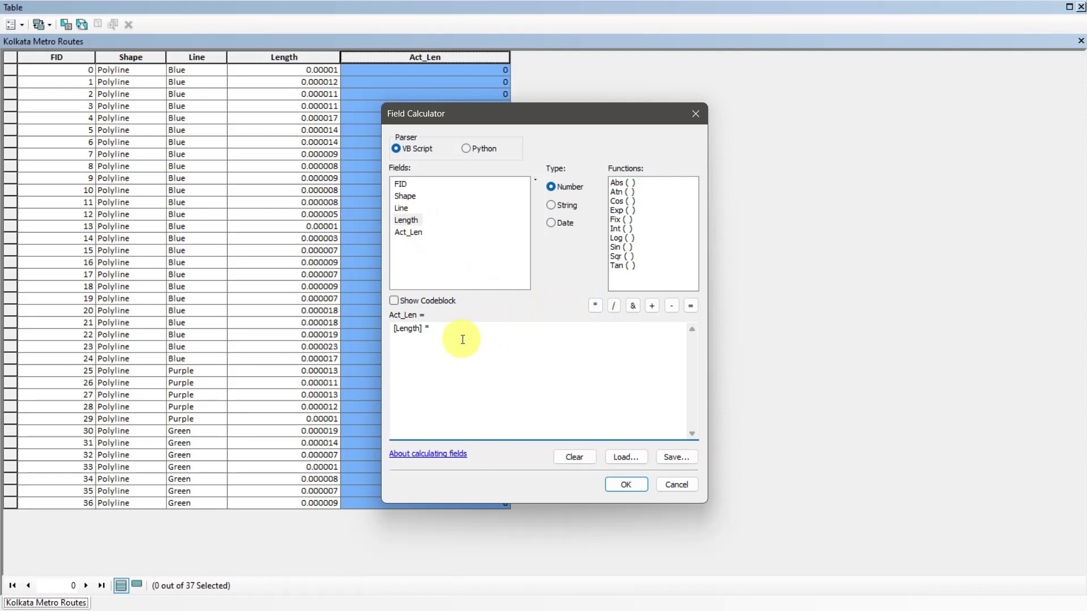
{"action": "type", "text": "100000"}
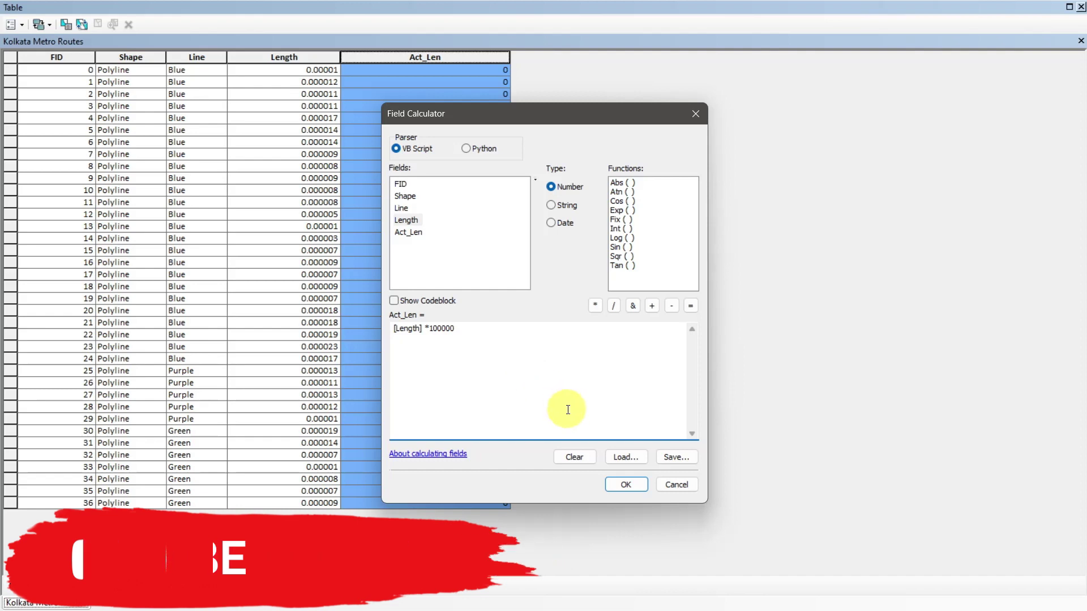
{"action": "left_click", "coordinate": [625, 485]}
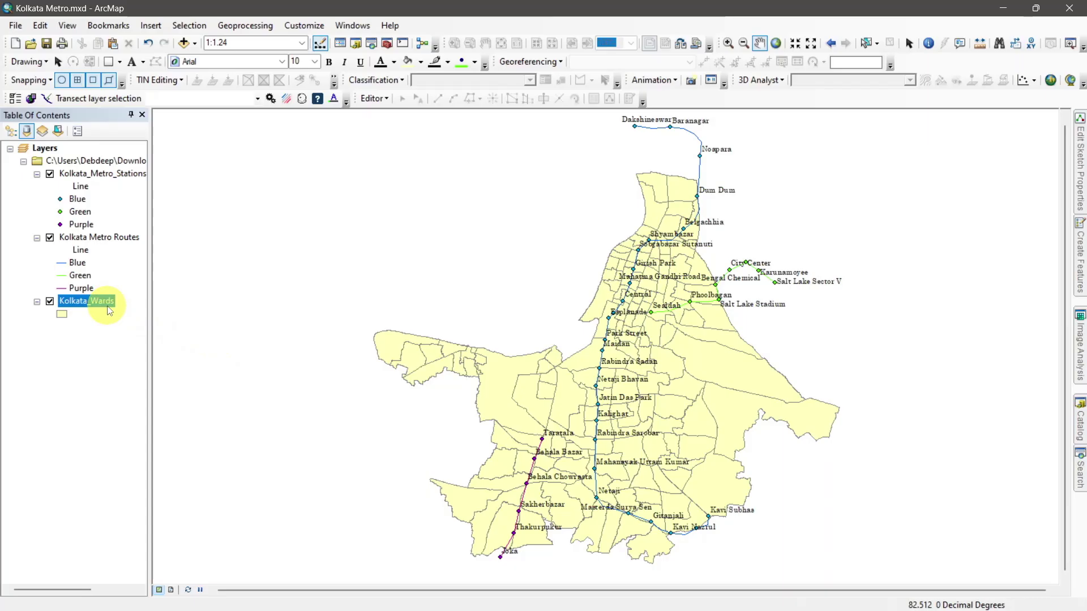
Step: Open the Kolkata_Wards attribute table and sort it by WARD ascending
{"action": "right_click", "coordinate": [106, 302]}
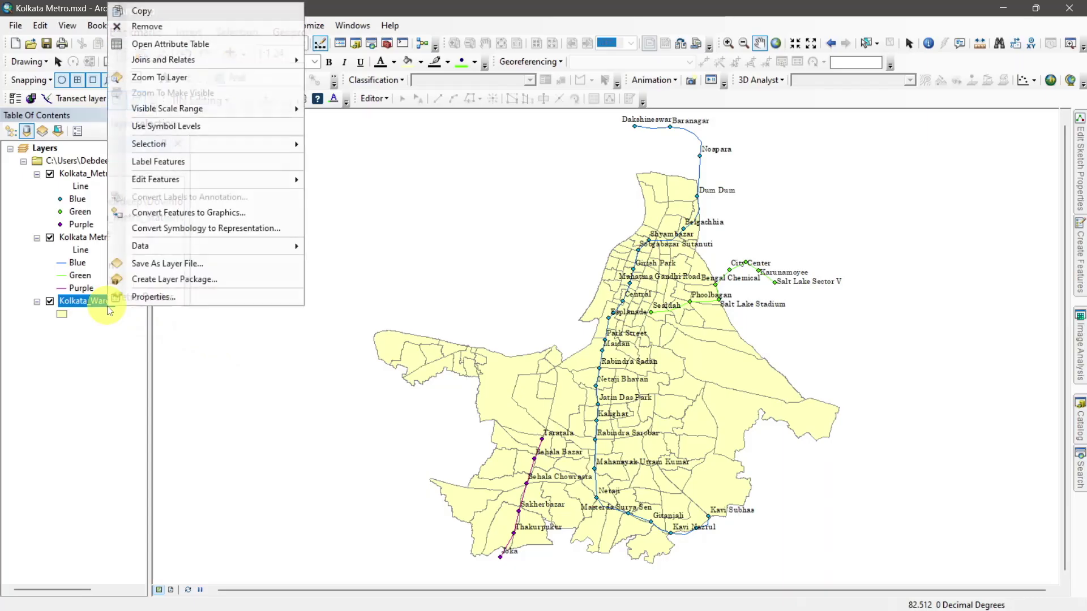
{"action": "left_click", "coordinate": [168, 50]}
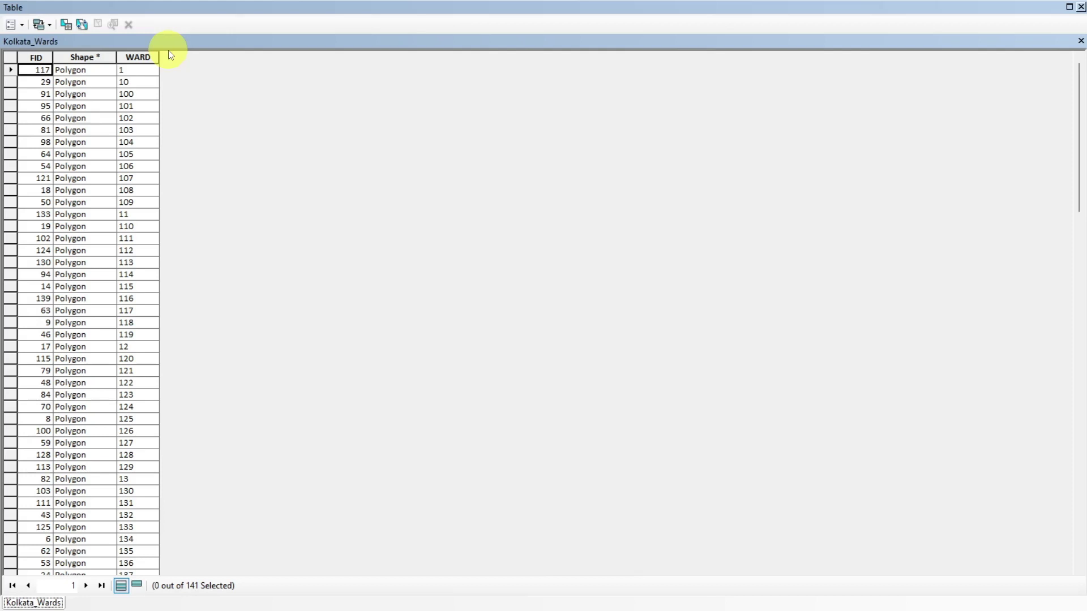
{"action": "left_click", "coordinate": [123, 61]}
{"action": "right_click", "coordinate": [123, 62]}
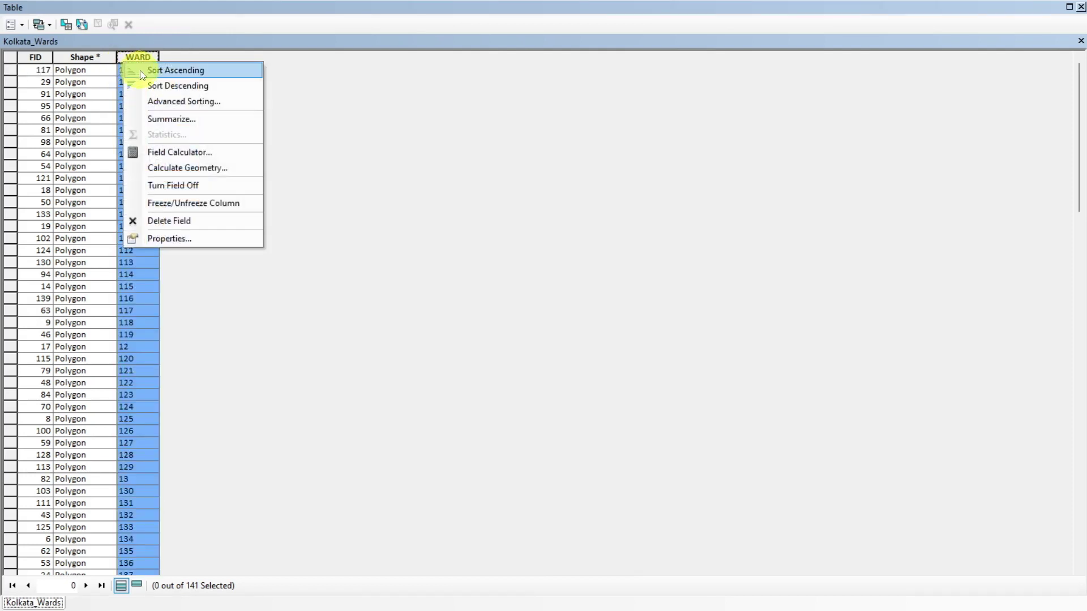
{"action": "left_click", "coordinate": [140, 70]}
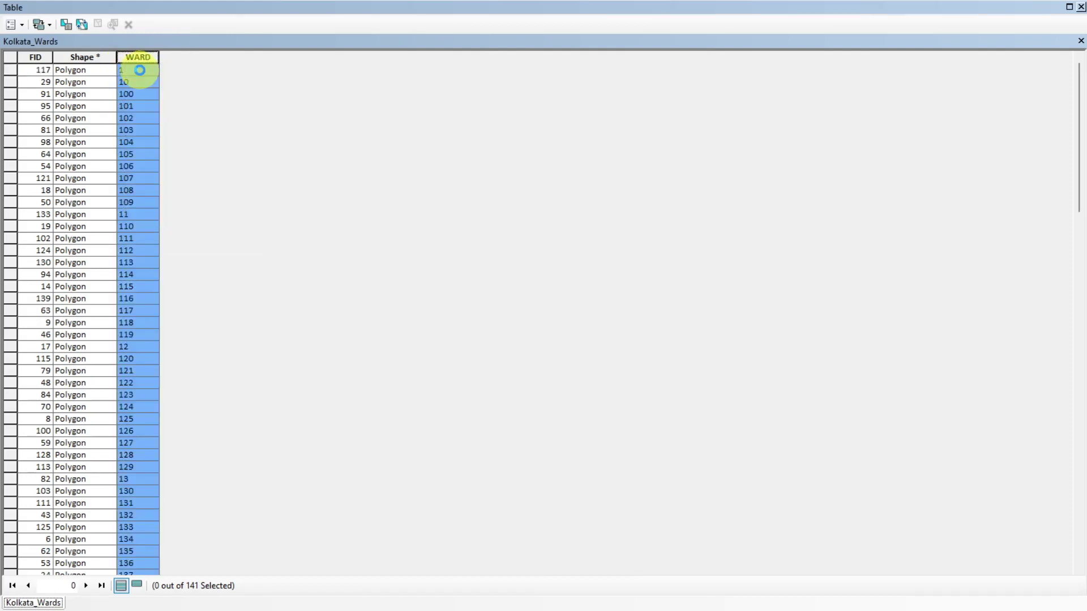
Step: Define a new Double field named Area for the wards table
{"action": "left_click", "coordinate": [24, 25]}
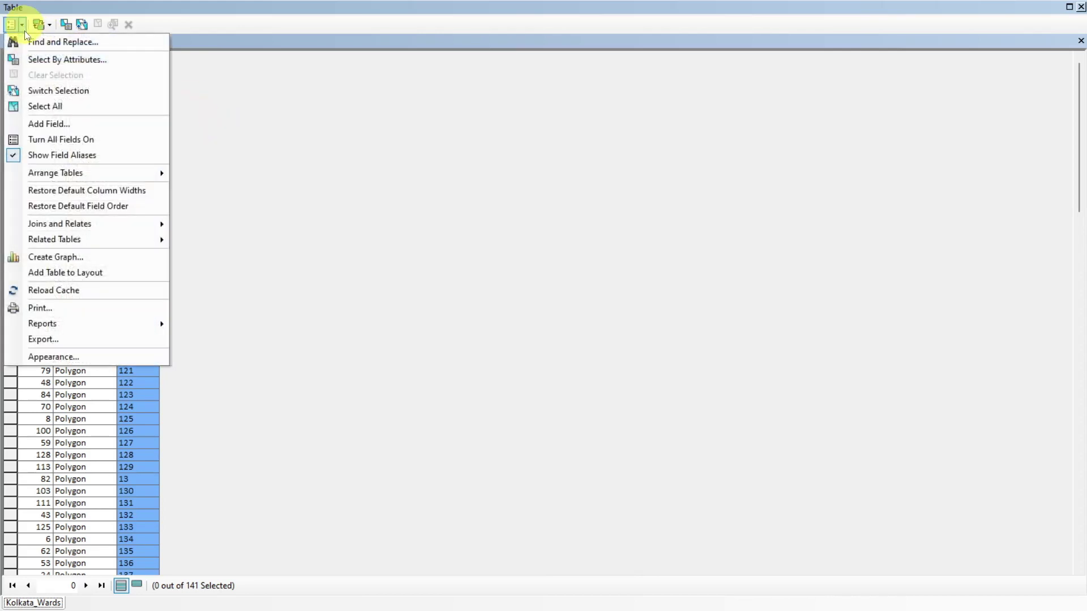
{"action": "left_click", "coordinate": [60, 130]}
{"action": "type", "text": "A"}
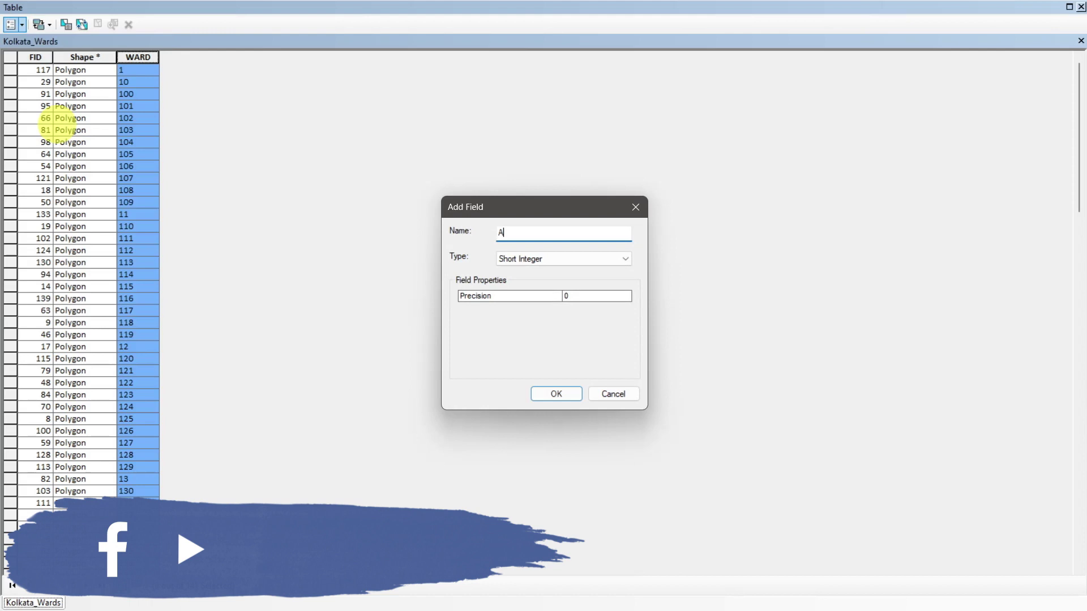
{"action": "type", "text": "rea"}
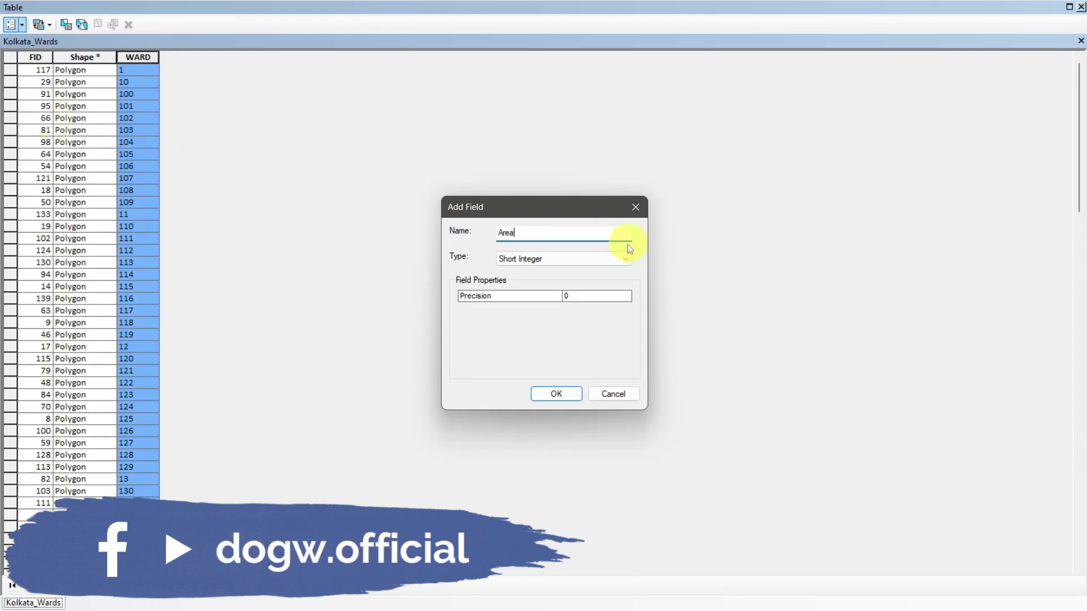
{"action": "left_click", "coordinate": [625, 259]}
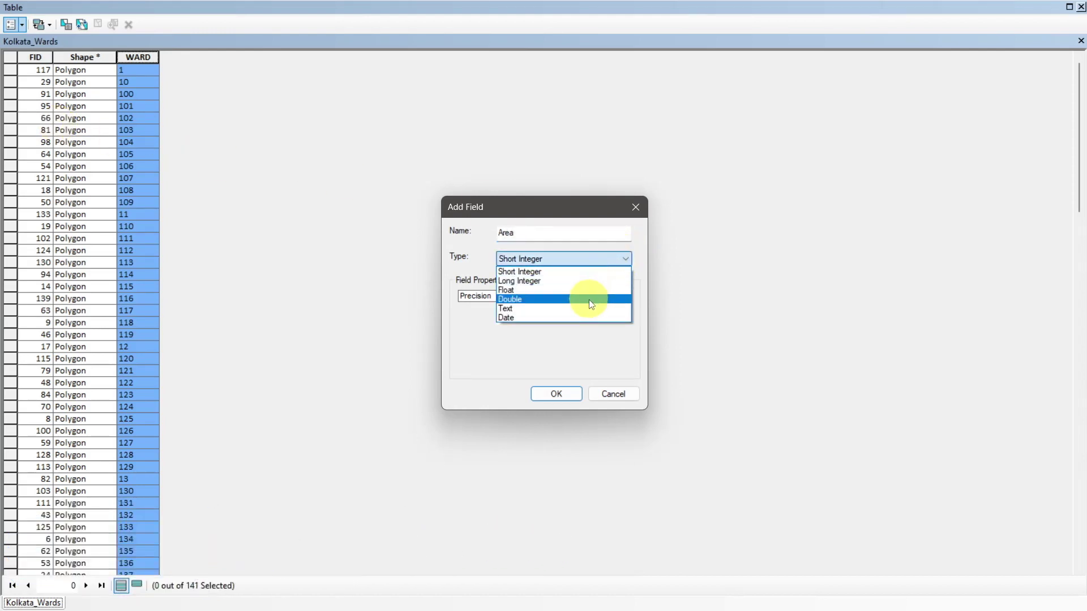
{"action": "left_click", "coordinate": [591, 299]}
Step: Create the Area field and fill it with each ward polygon's area in square meters
{"action": "left_click", "coordinate": [568, 393]}
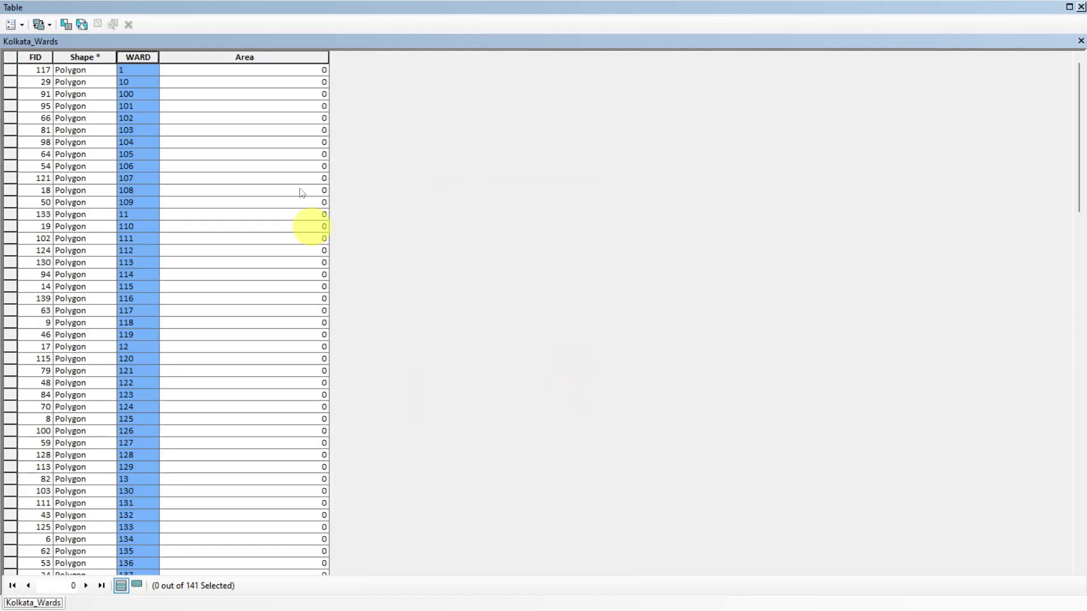
{"action": "left_click", "coordinate": [232, 60]}
{"action": "right_click", "coordinate": [271, 57]}
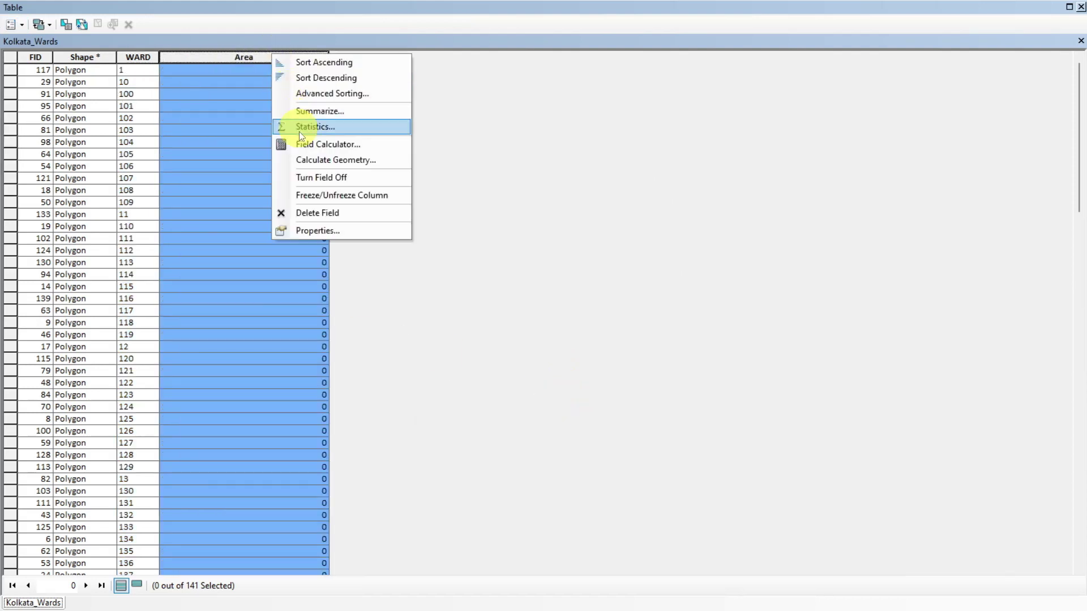
{"action": "left_click", "coordinate": [317, 163]}
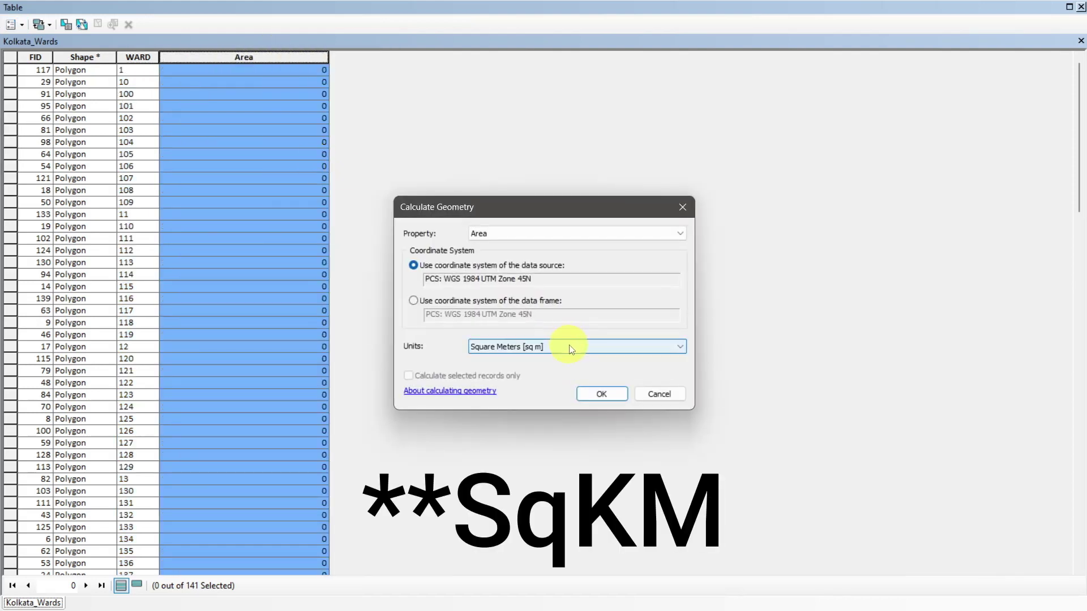
{"action": "left_click", "coordinate": [569, 347]}
{"action": "left_click", "coordinate": [569, 345]}
{"action": "left_click", "coordinate": [601, 394]}
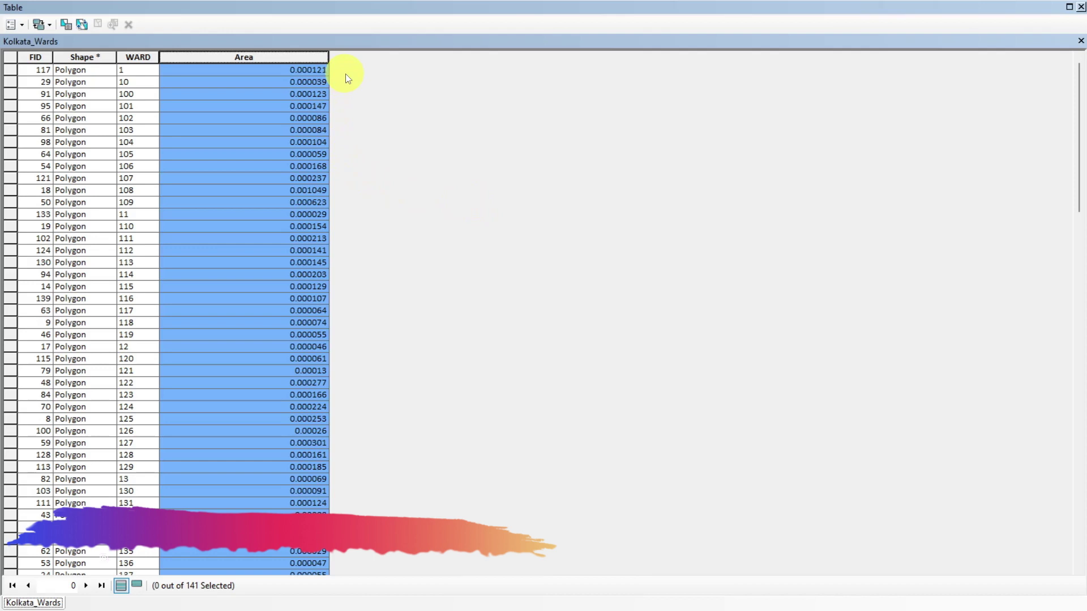
{"action": "left_click", "coordinate": [23, 25]}
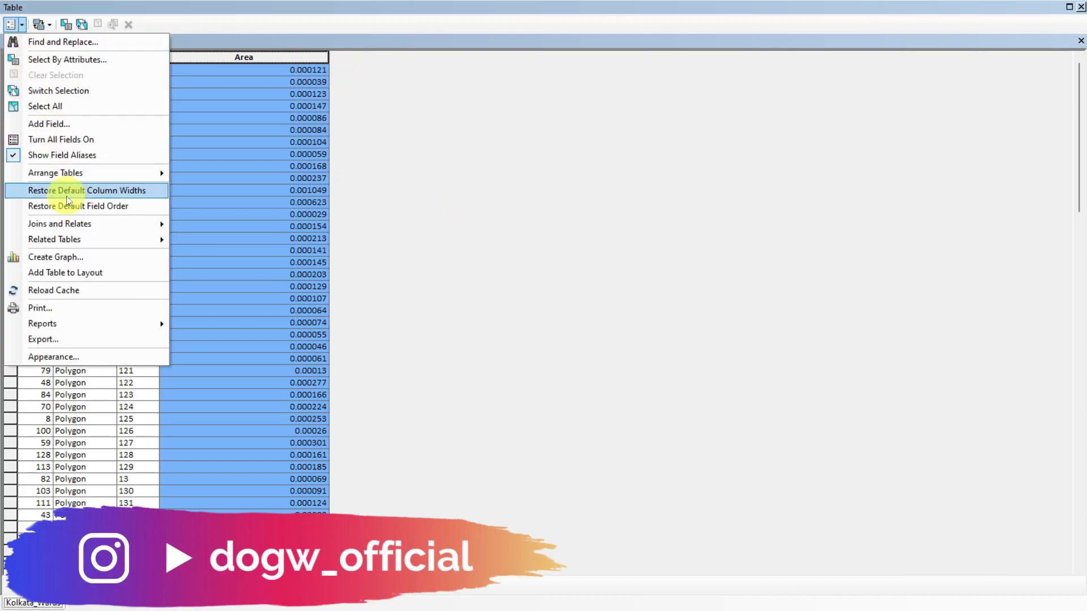
Step: Add a Double field named Act_Area to the wards table
{"action": "left_click", "coordinate": [121, 118]}
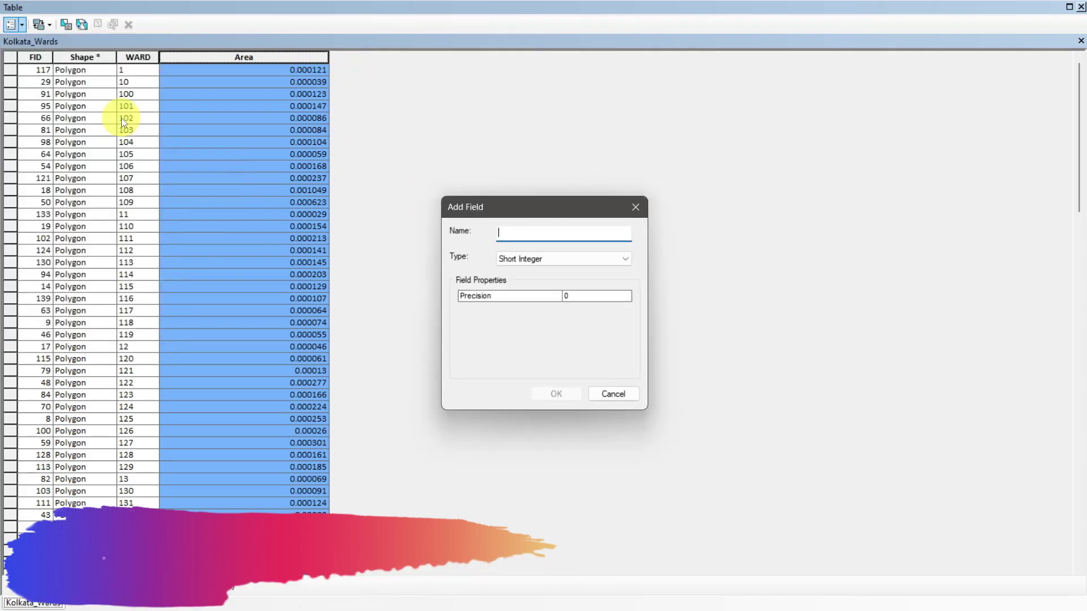
{"action": "type", "text": "Act_Area"}
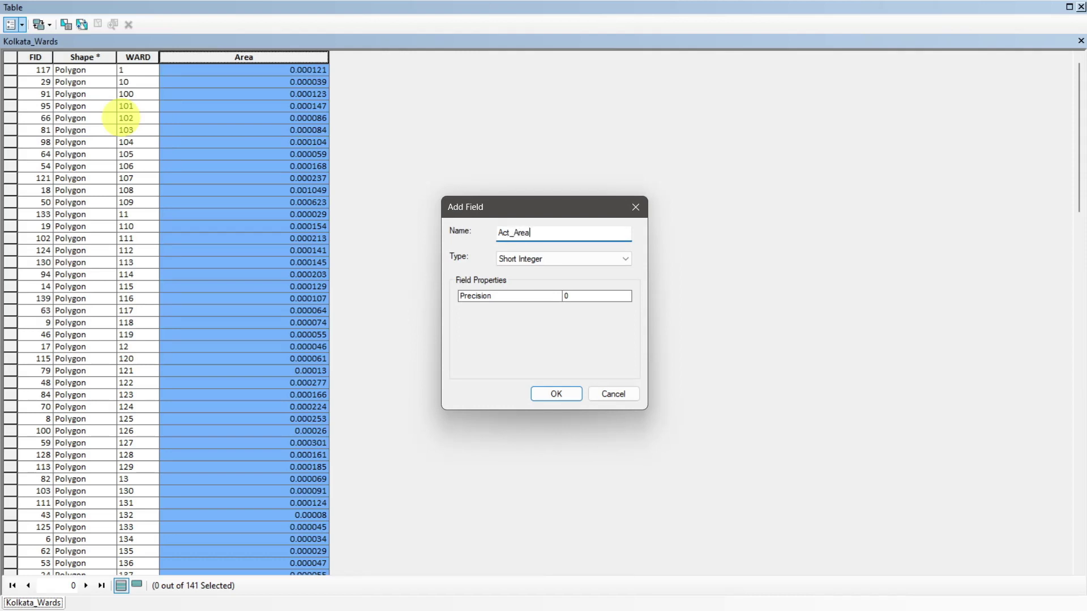
{"action": "left_click", "coordinate": [532, 260]}
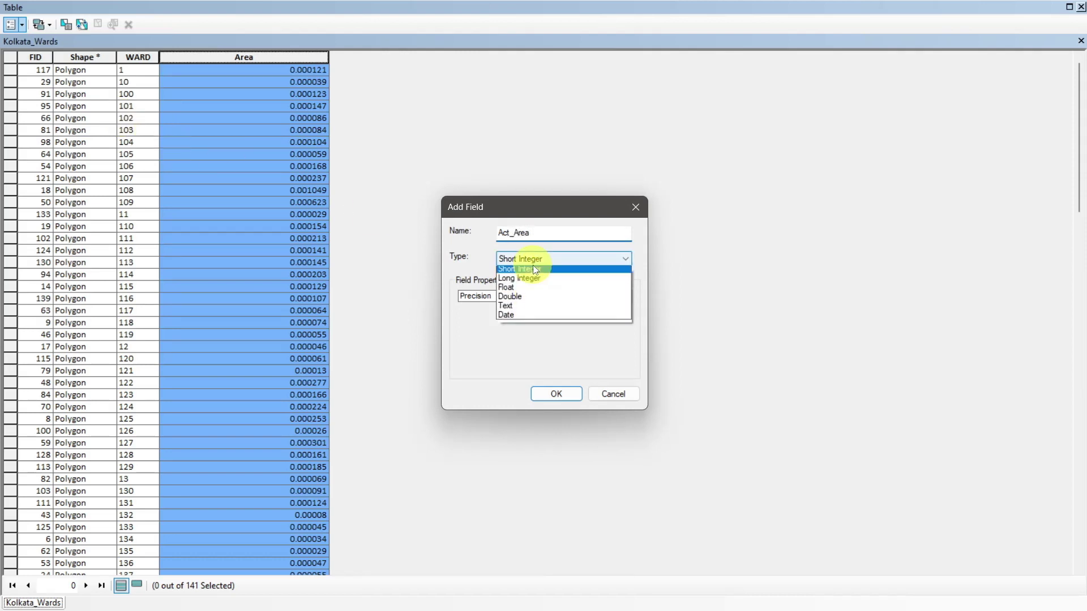
{"action": "left_click", "coordinate": [532, 298]}
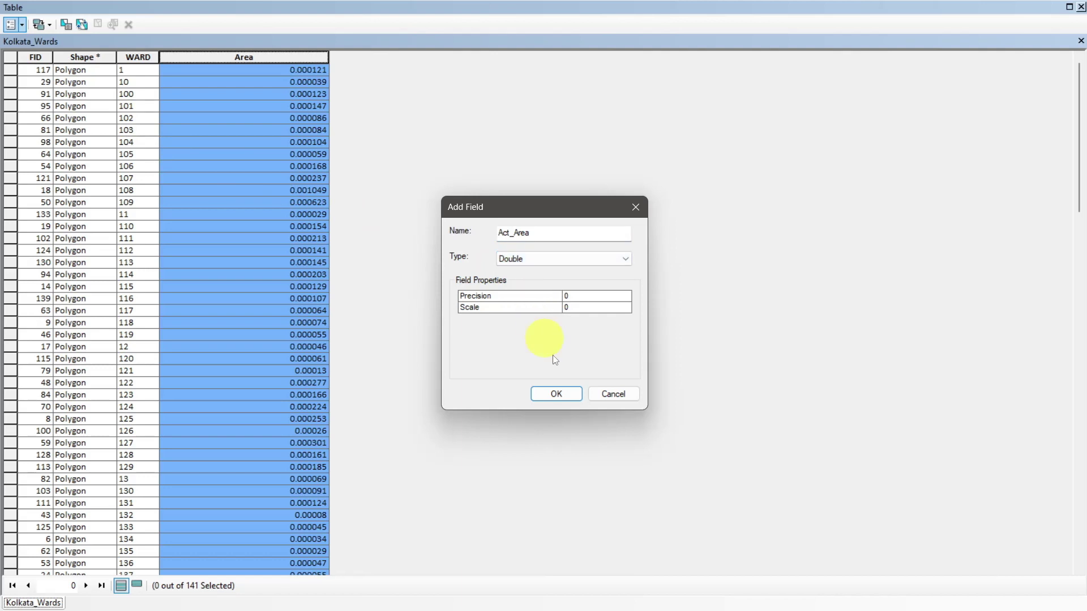
{"action": "left_click", "coordinate": [570, 397]}
Step: Use the Field Calculator to set Act_Area to [Area] * 100000
{"action": "left_click", "coordinate": [432, 55]}
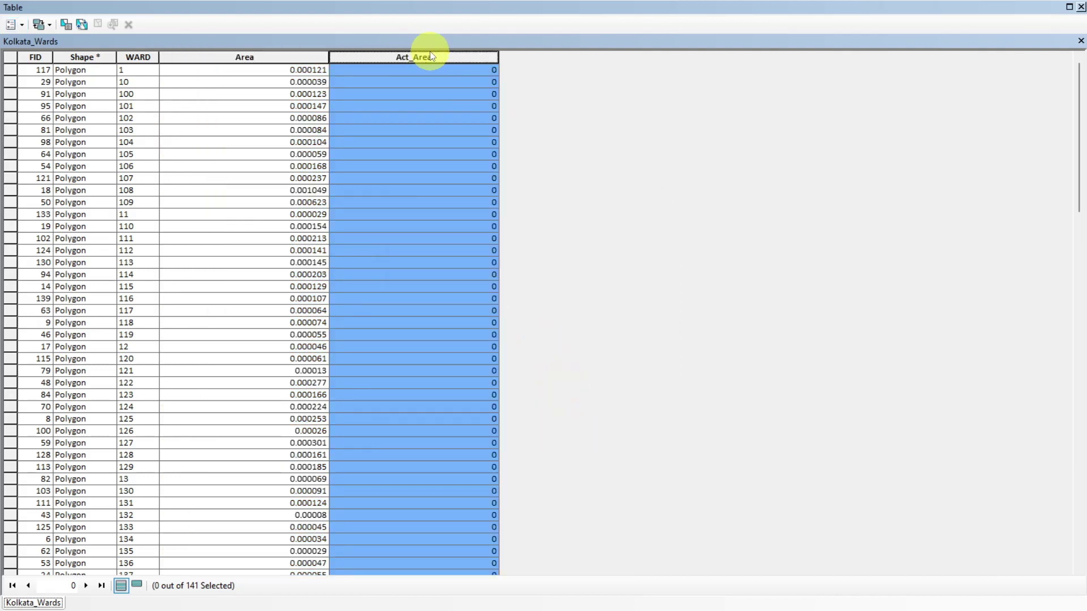
{"action": "right_click", "coordinate": [429, 56]}
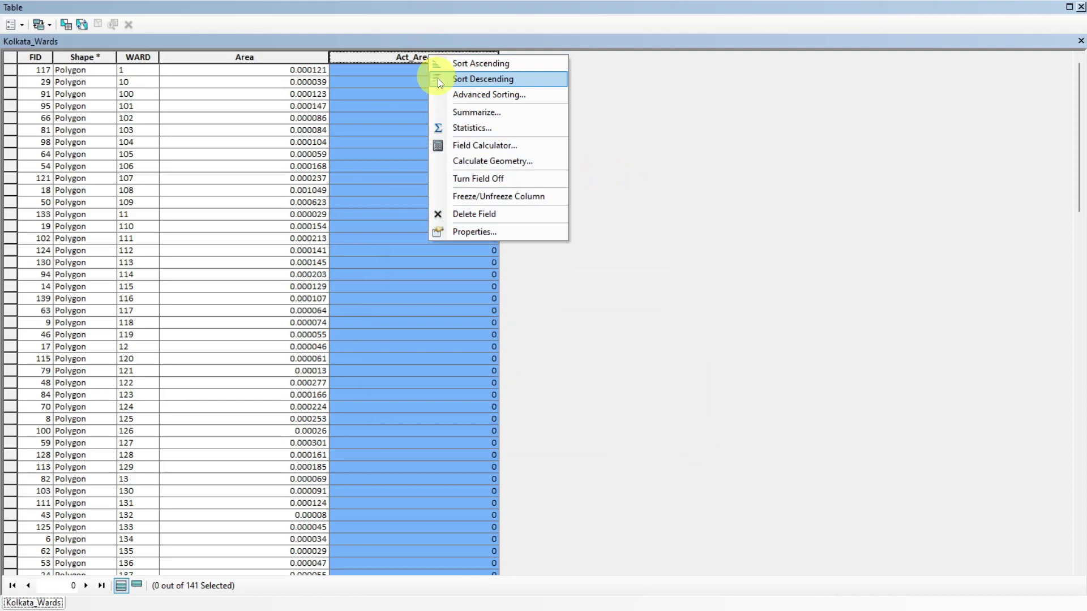
{"action": "left_click", "coordinate": [477, 147]}
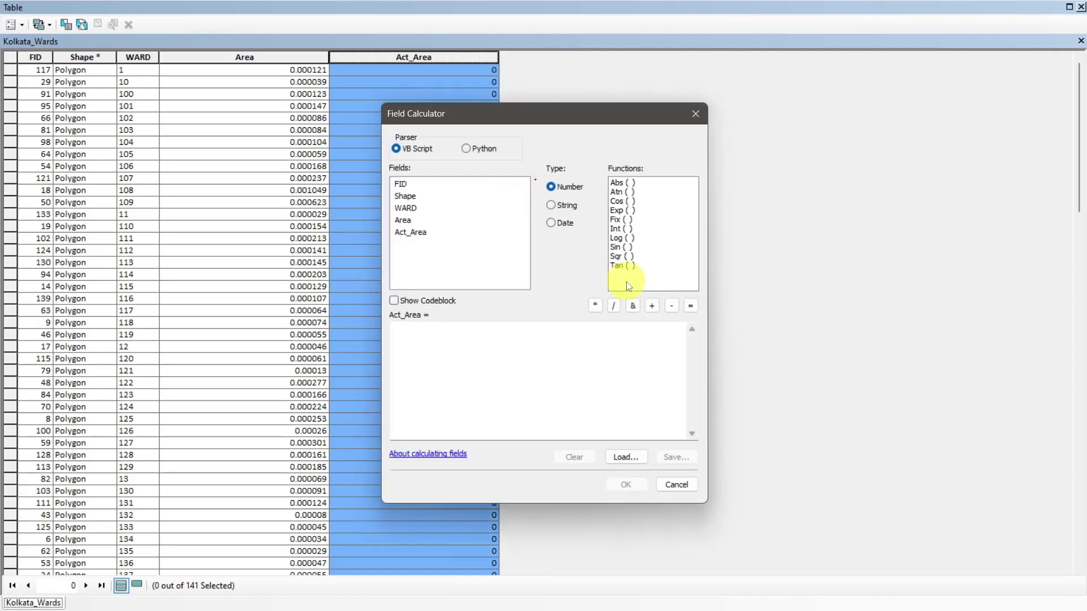
{"action": "left_click", "coordinate": [449, 327]}
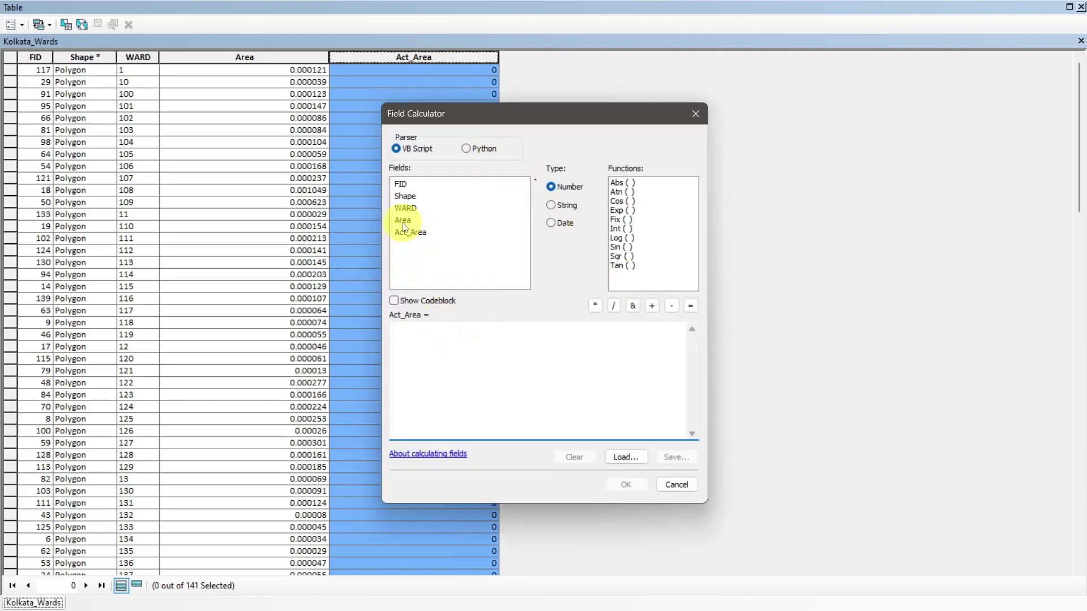
{"action": "left_click", "coordinate": [595, 305]}
{"action": "type", "text": "1"}
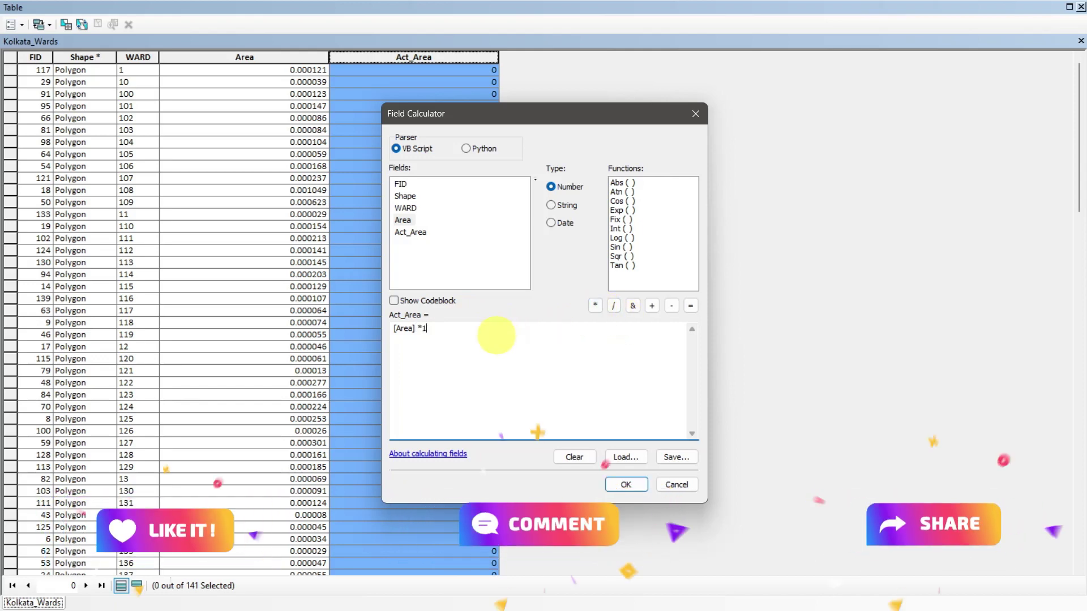
{"action": "type", "text": "00000"}
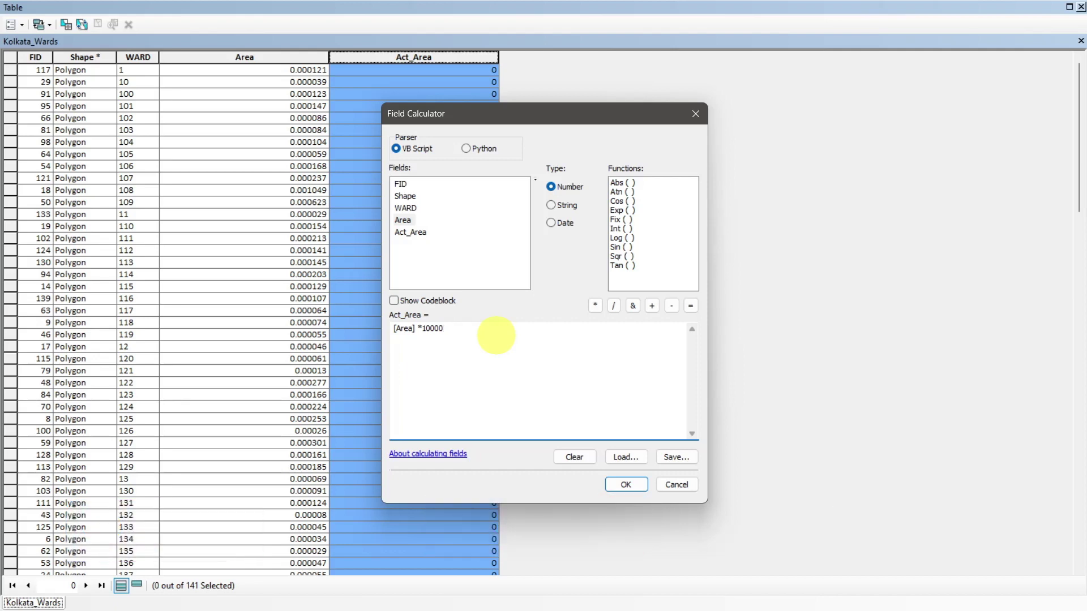
{"action": "left_click", "coordinate": [618, 485]}
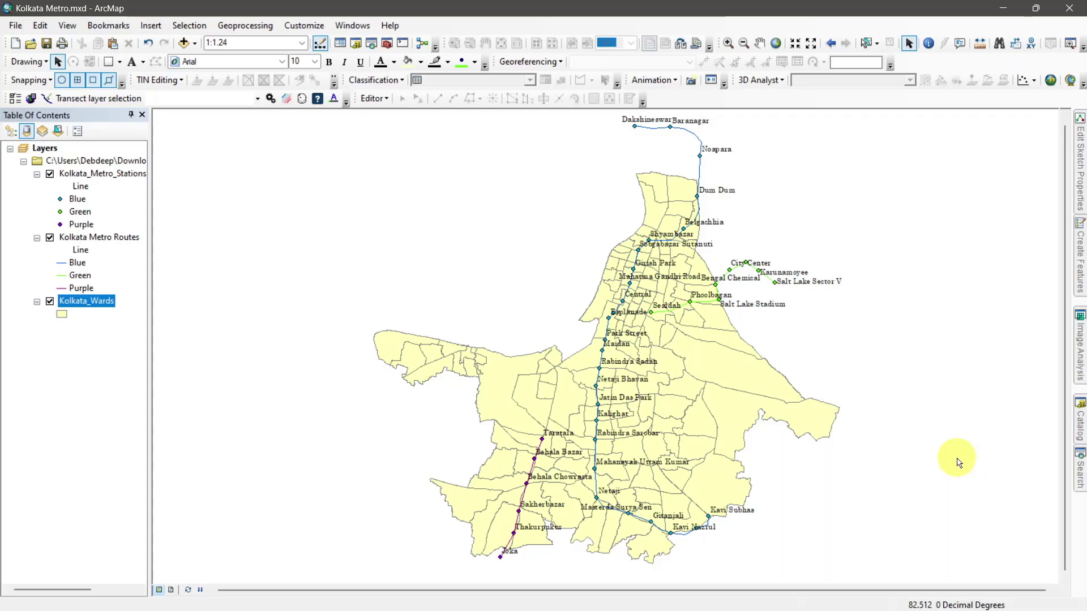
Step: Open the Measure tool and set both distance and area units to kilometers
{"action": "left_click", "coordinate": [981, 45]}
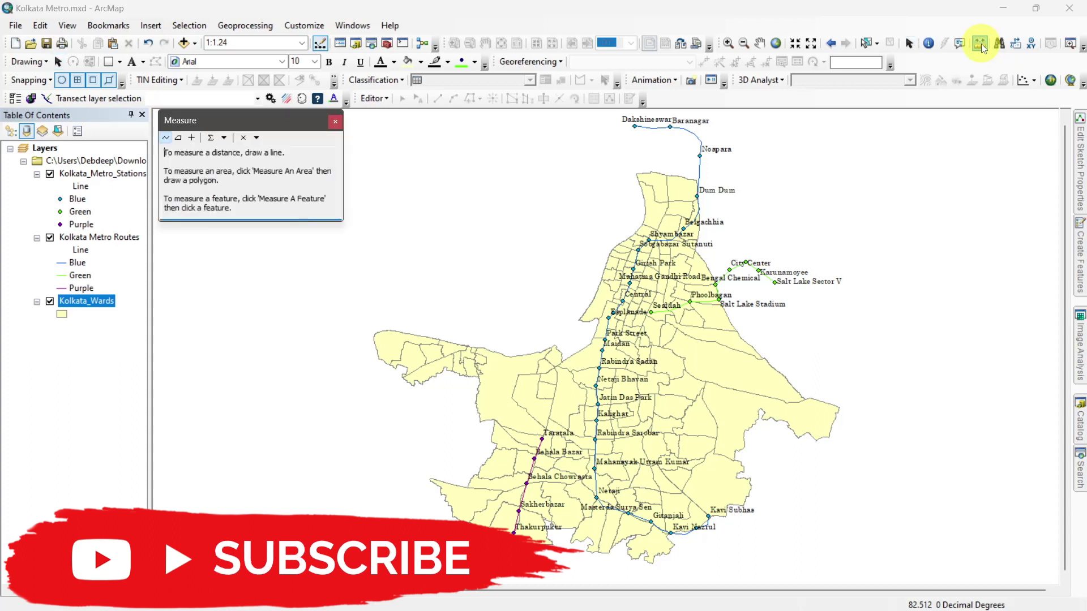
{"action": "left_click", "coordinate": [224, 139]}
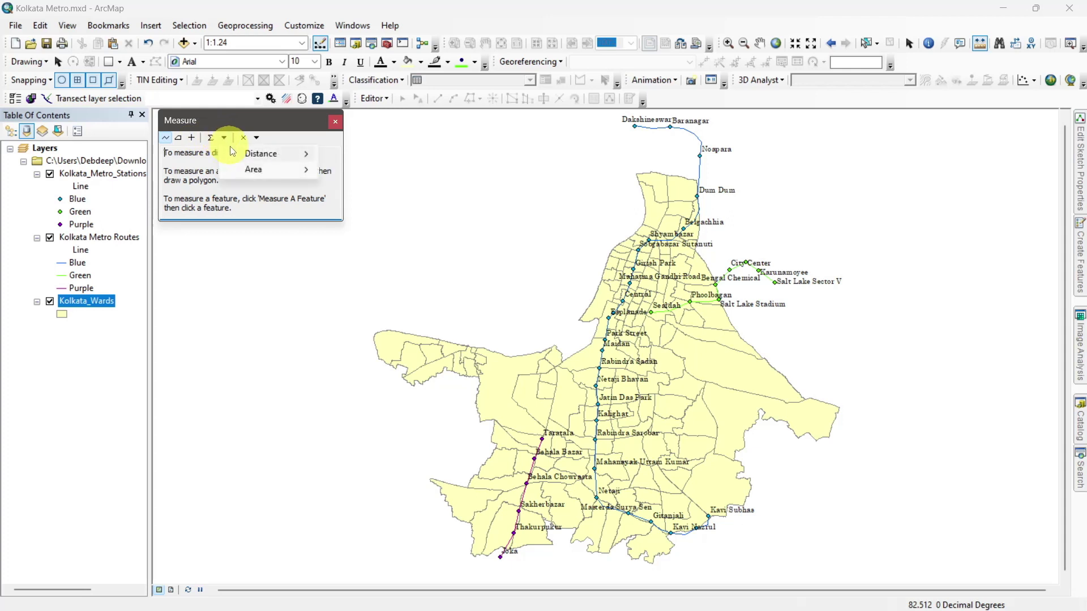
{"action": "mouse_move", "coordinate": [245, 157]}
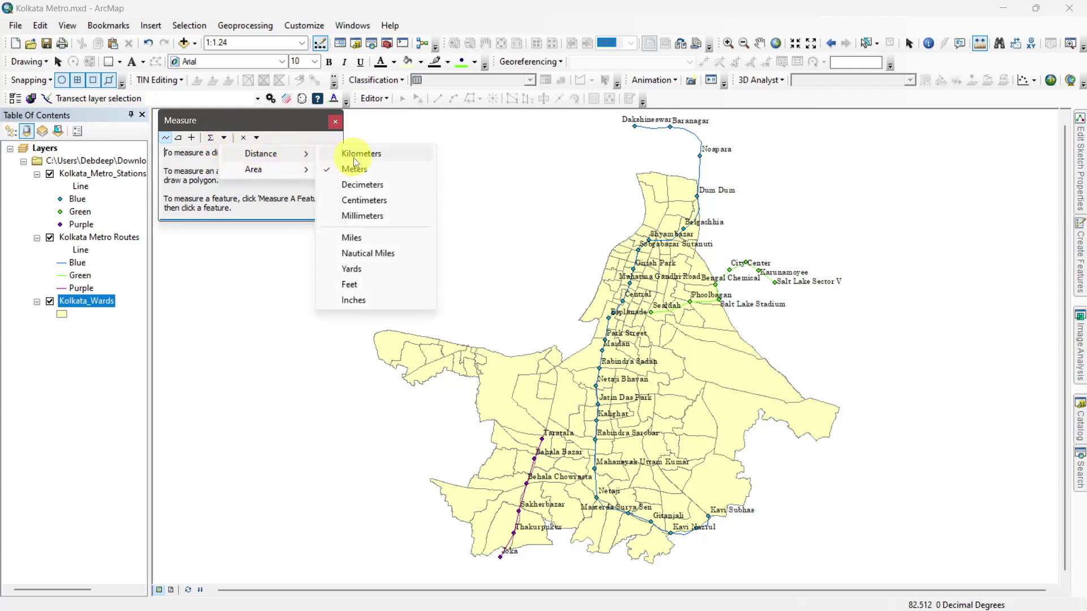
{"action": "left_click", "coordinate": [355, 157]}
{"action": "left_click", "coordinate": [225, 139]}
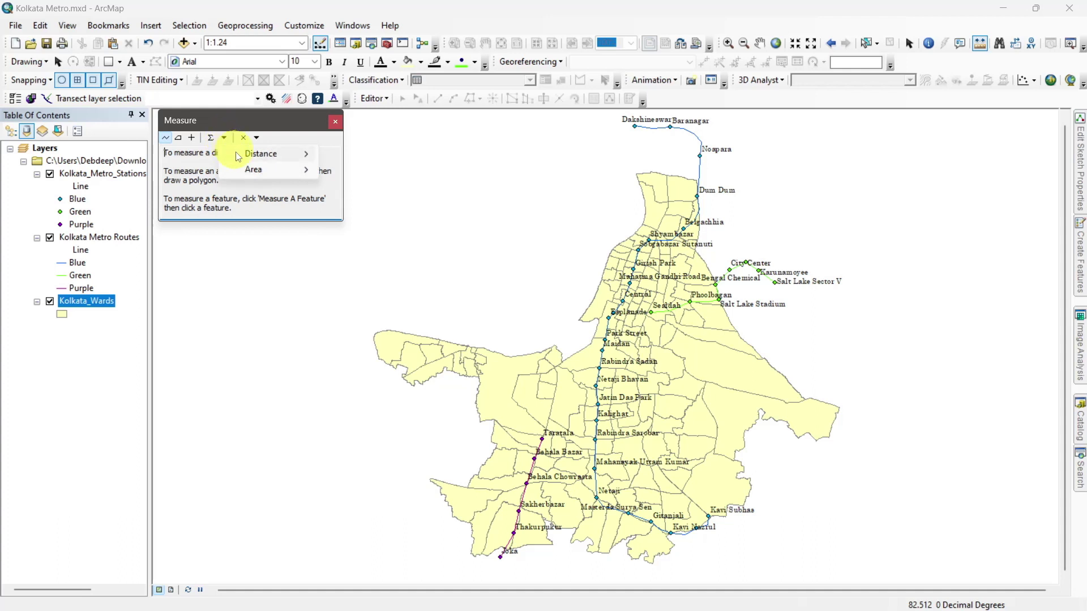
{"action": "mouse_move", "coordinate": [283, 169]}
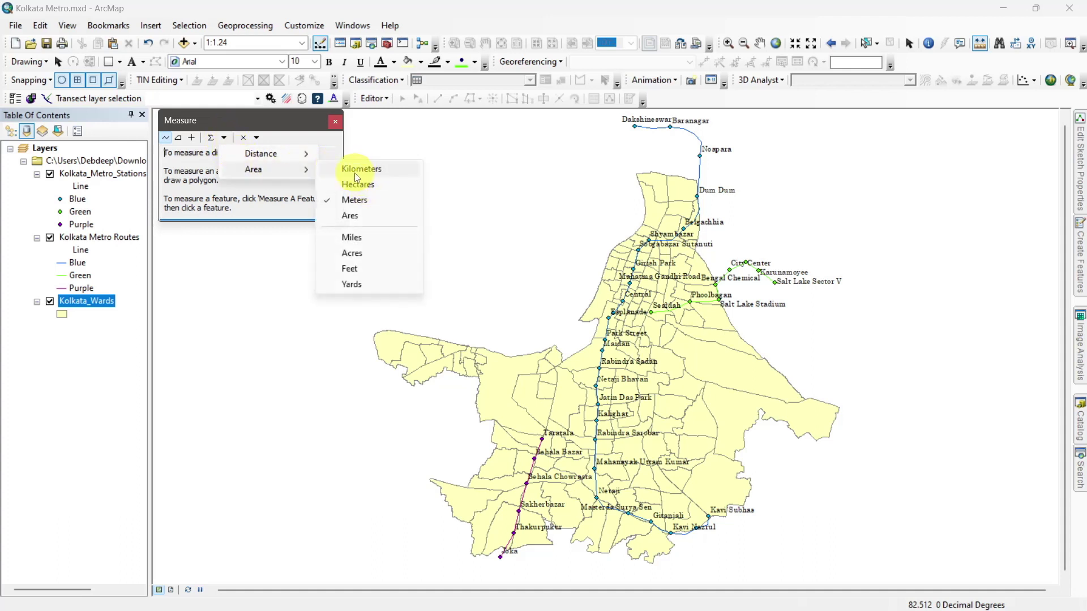
{"action": "left_click", "coordinate": [356, 169]}
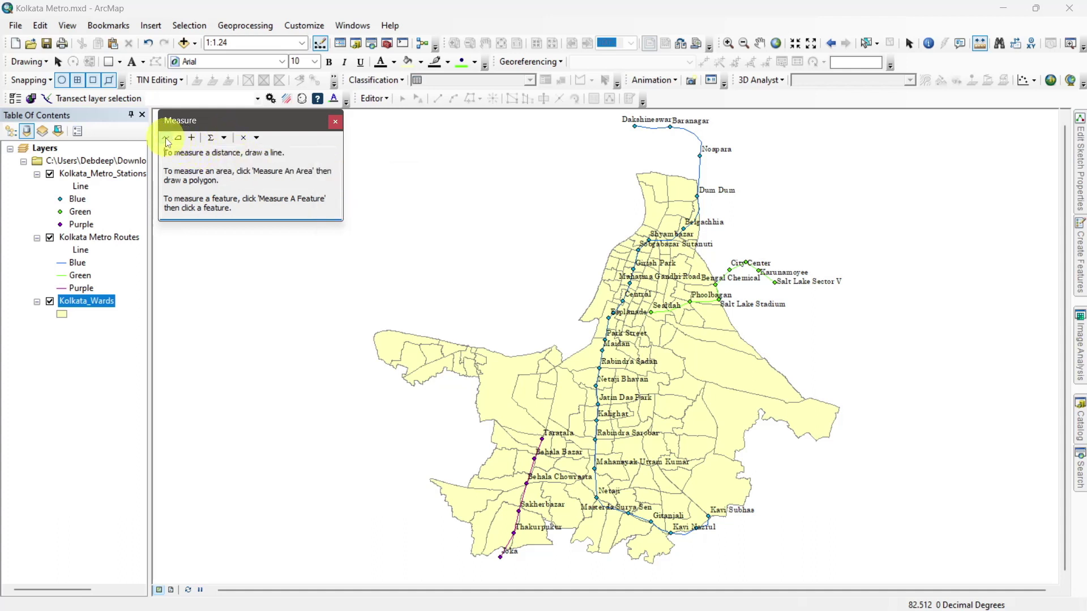
Step: Measure a line from Dakshineswar via Baranagar to Noapara, totalling 0.00004 kilometers
{"action": "left_click", "coordinate": [166, 139]}
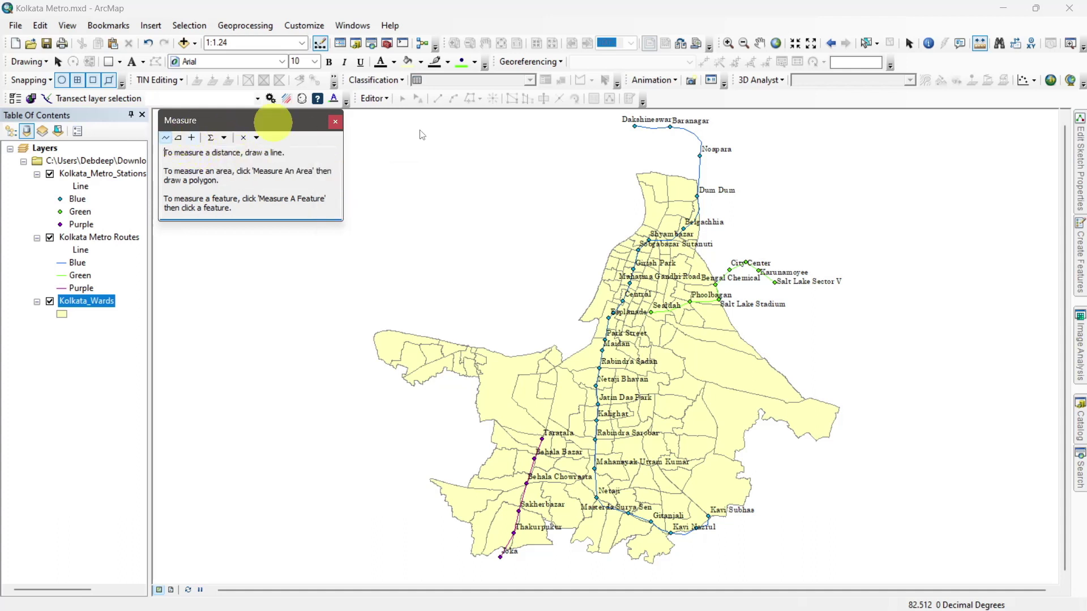
{"action": "left_click", "coordinate": [635, 127]}
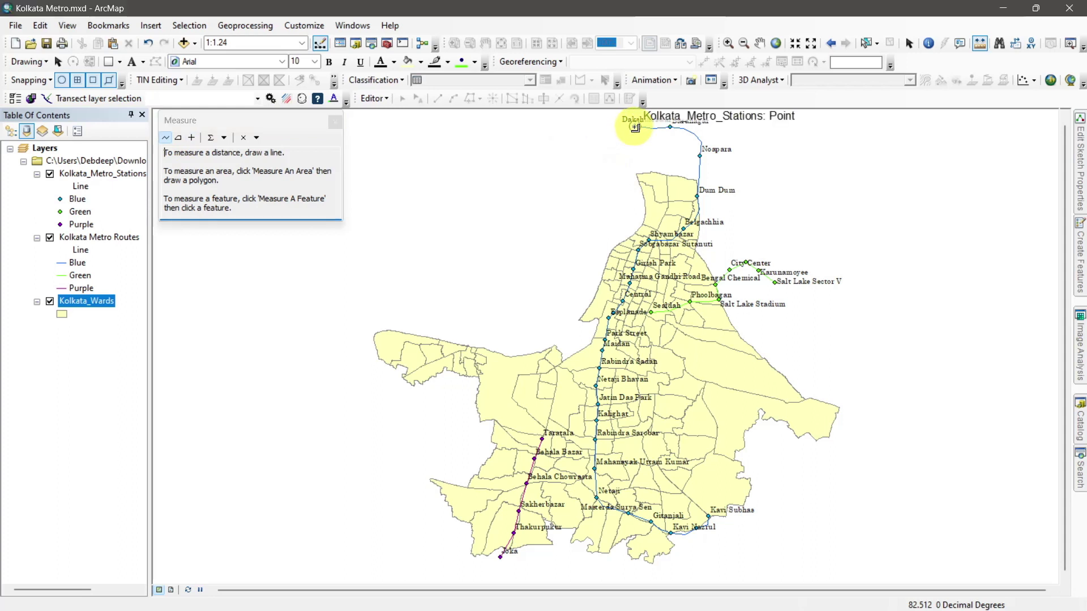
{"action": "left_click", "coordinate": [670, 126]}
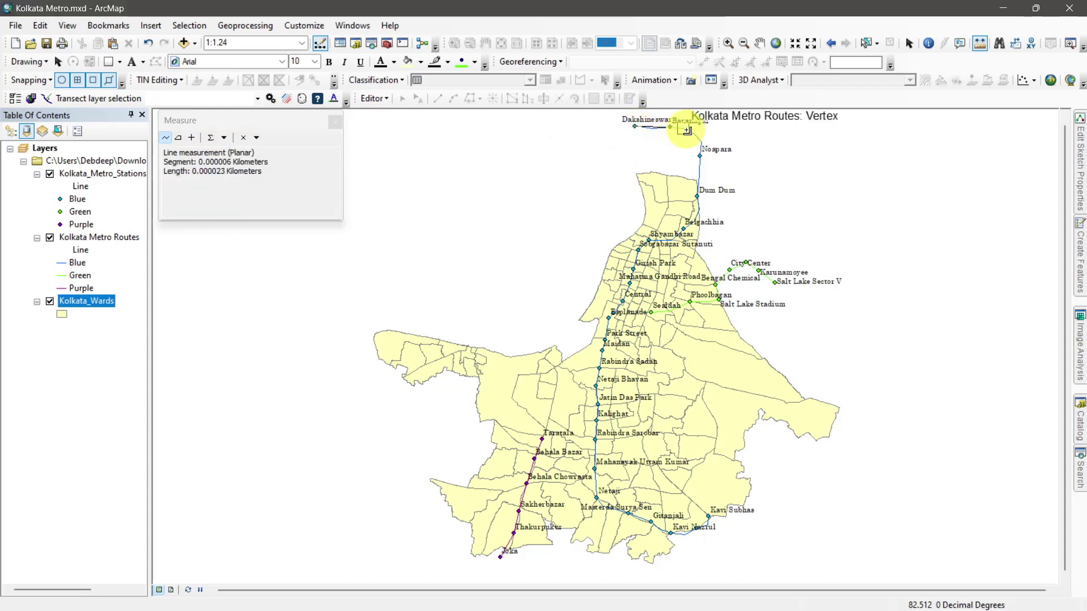
{"action": "left_click", "coordinate": [701, 141]}
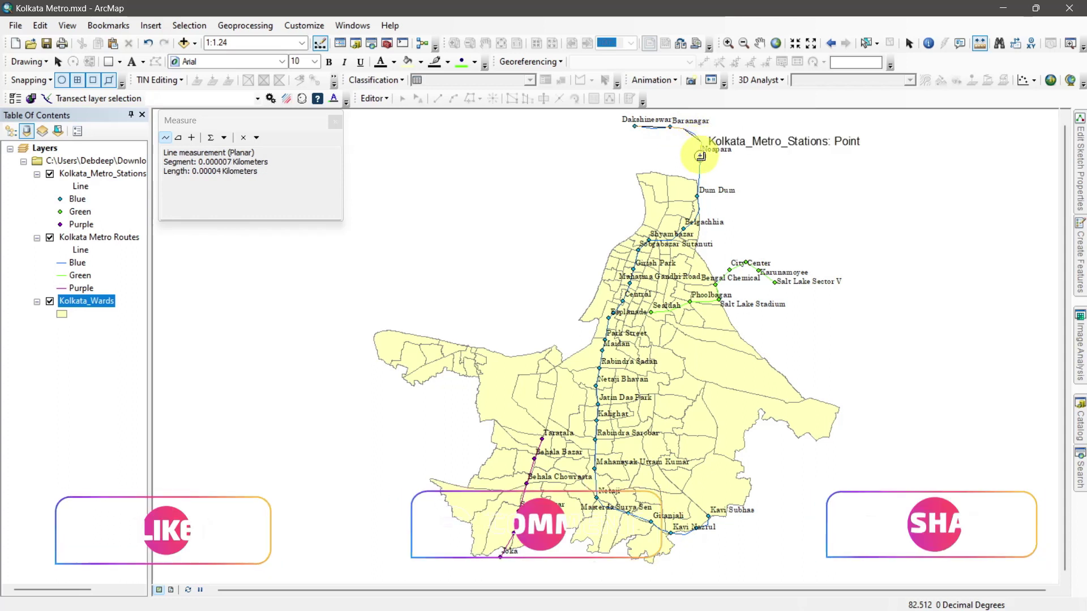
{"action": "left_click", "coordinate": [701, 156]}
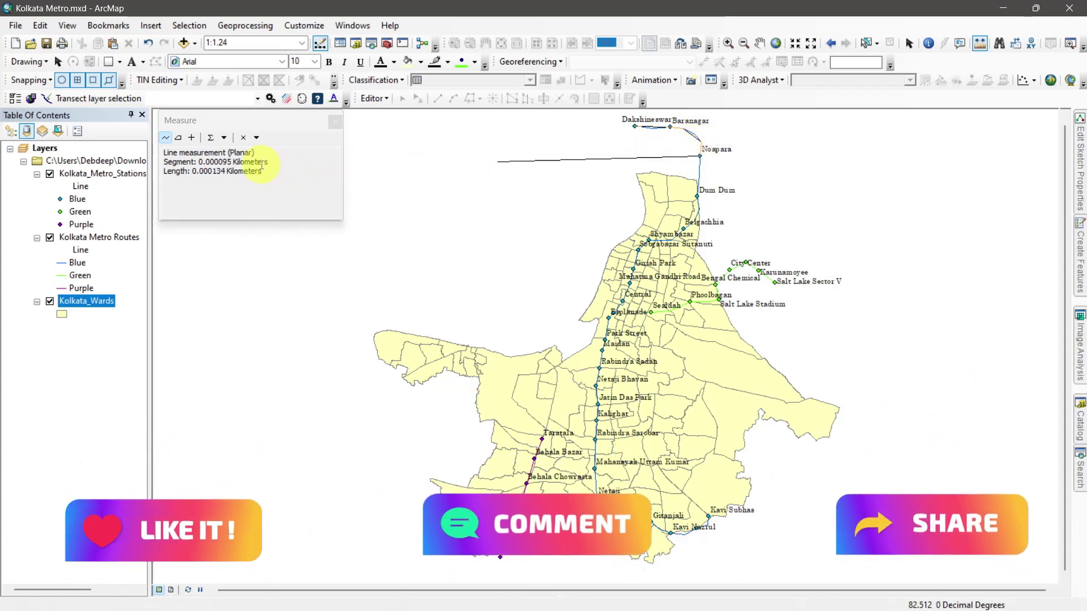
{"action": "double_click", "coordinate": [701, 155]}
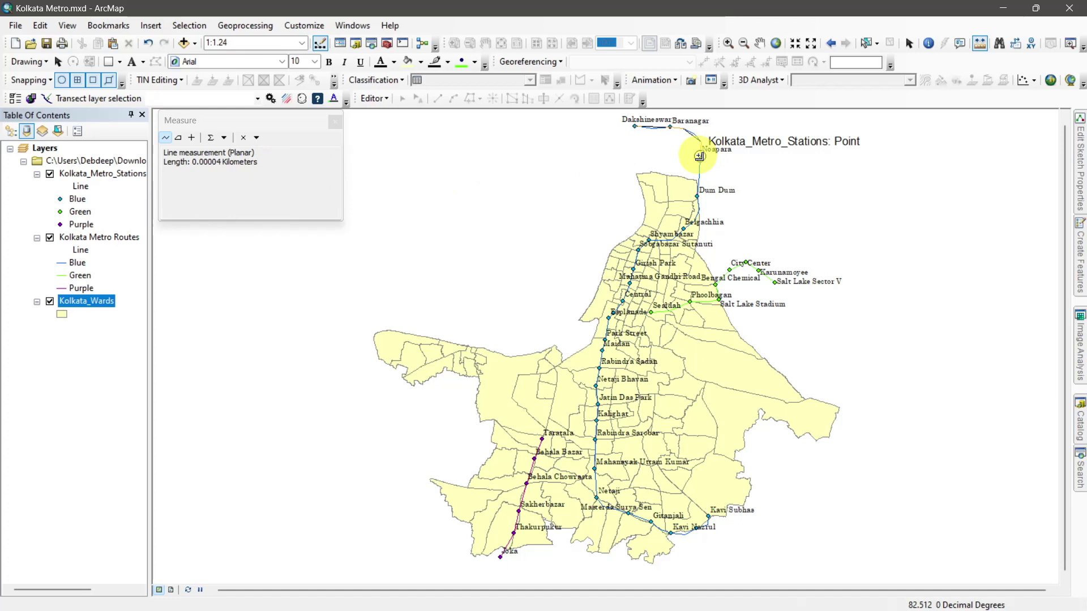